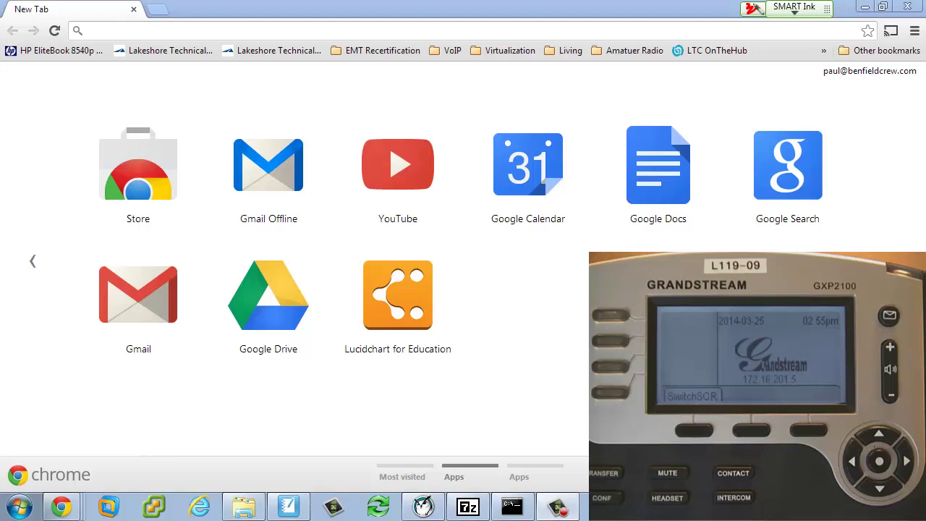
- Load the phone's web login page at 172.16.201.5 in Chrome
left_click(241, 29)
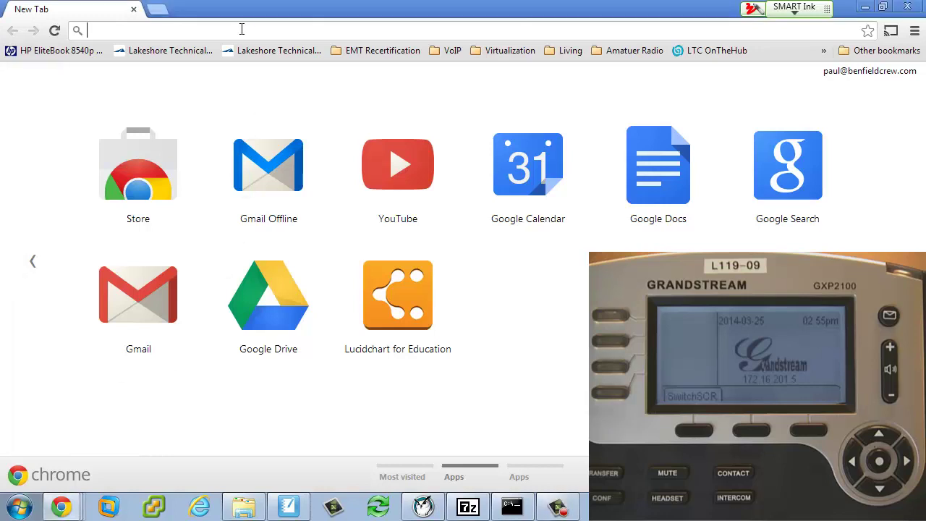
type("172.16.")
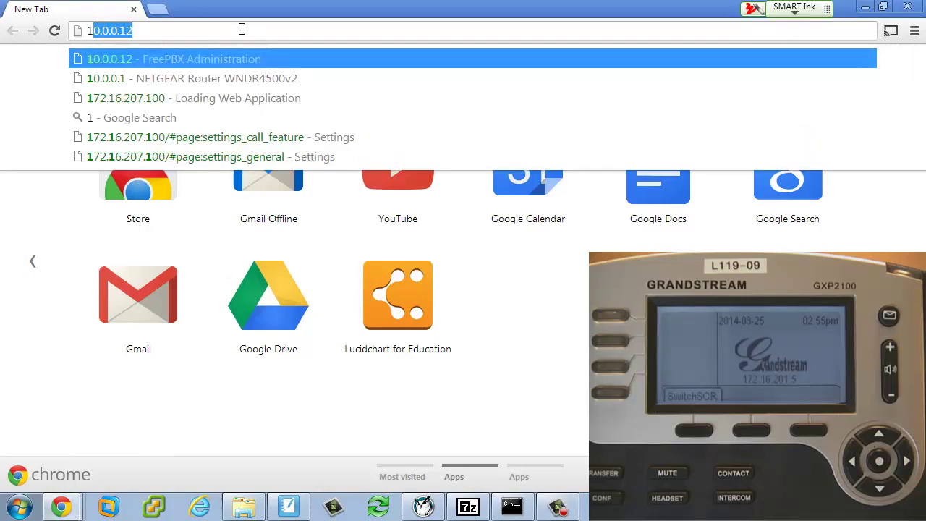
type("201.5")
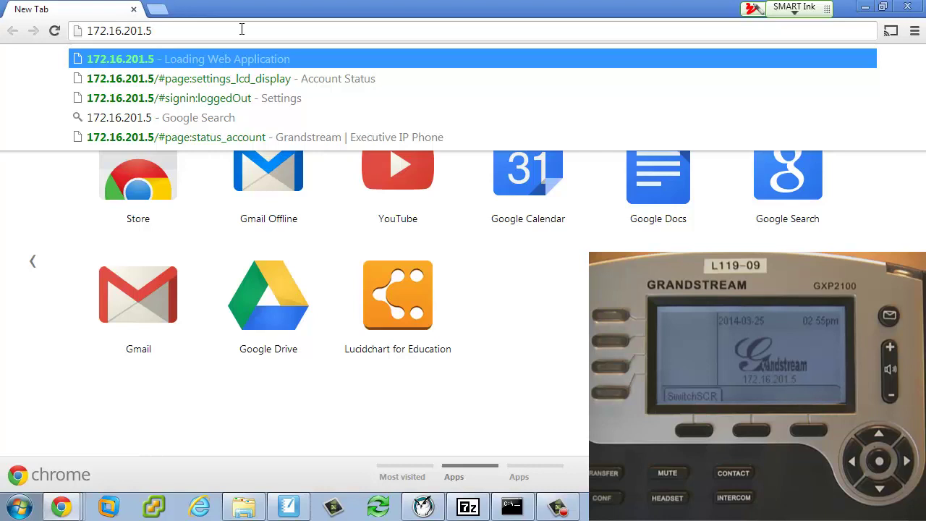
key("Return")
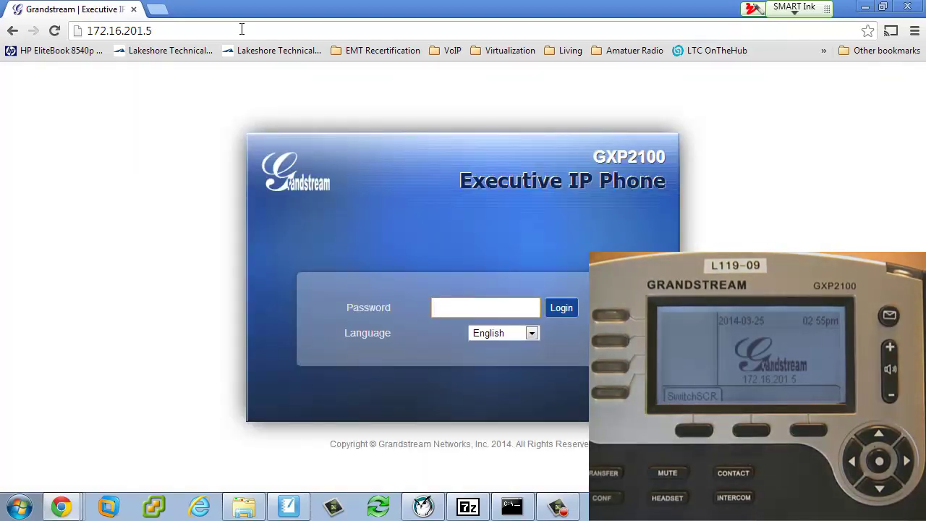
- Log in with the admin password and look over the Settings and Status menus
type("admin")
key("Return")
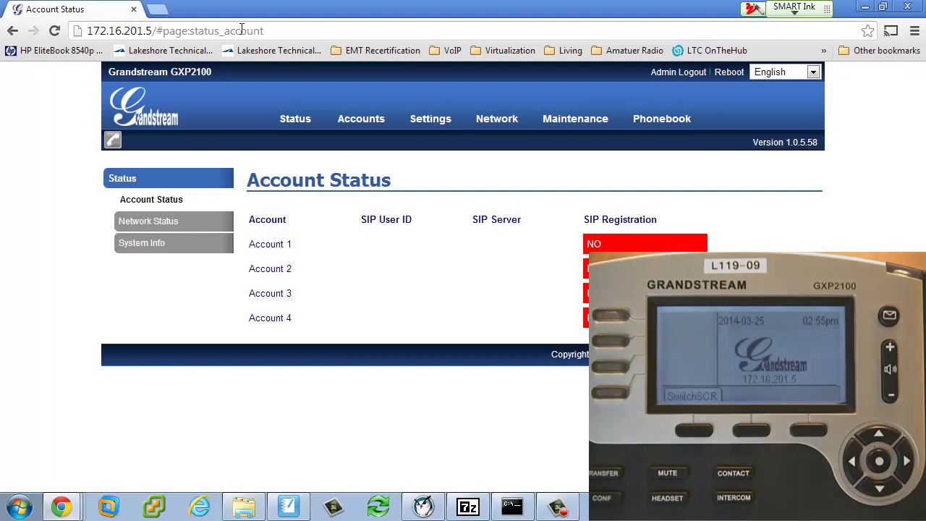
mouse_move(449, 121)
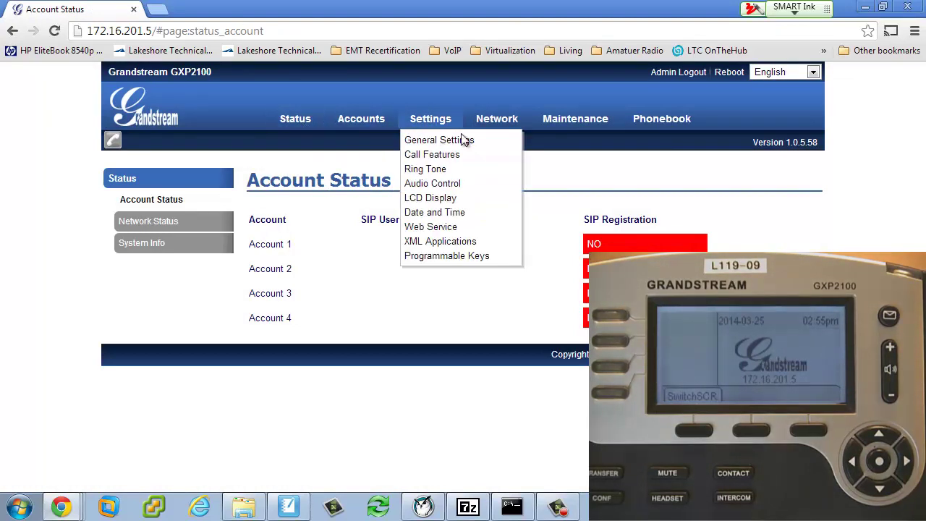
mouse_move(289, 125)
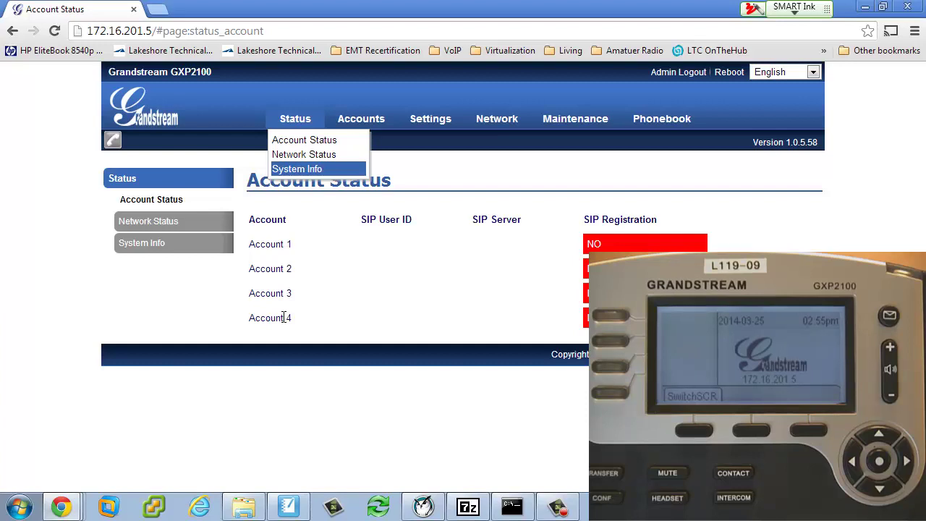
- Review Network Status, then open System Info showing model GXP2100 and software versions
left_click(152, 222)
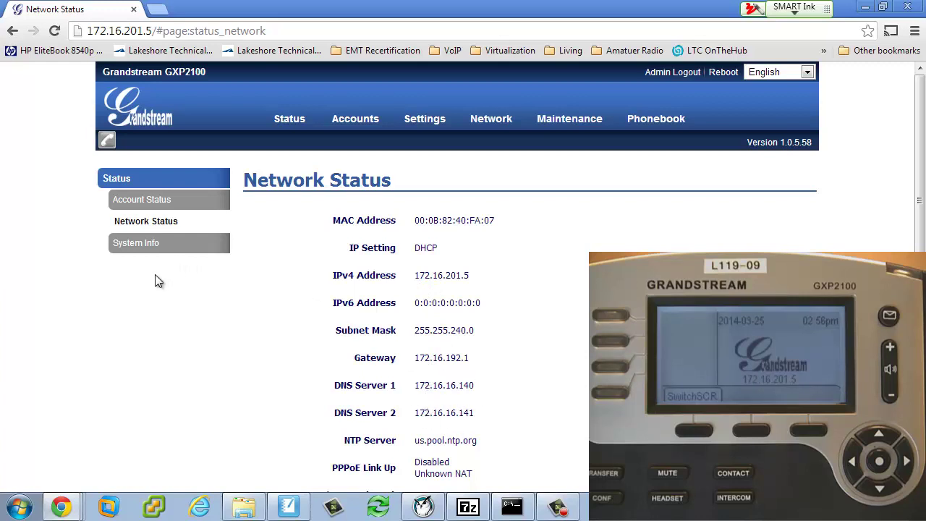
left_click(141, 246)
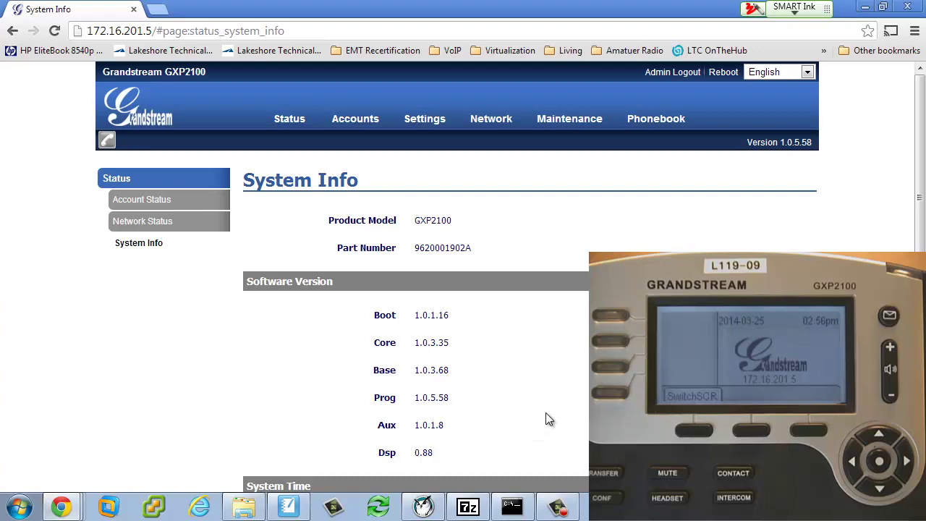
- Highlight the Prog firmware version 1.0.5.58 on the System Info page
scroll(546, 416, "down", 2)
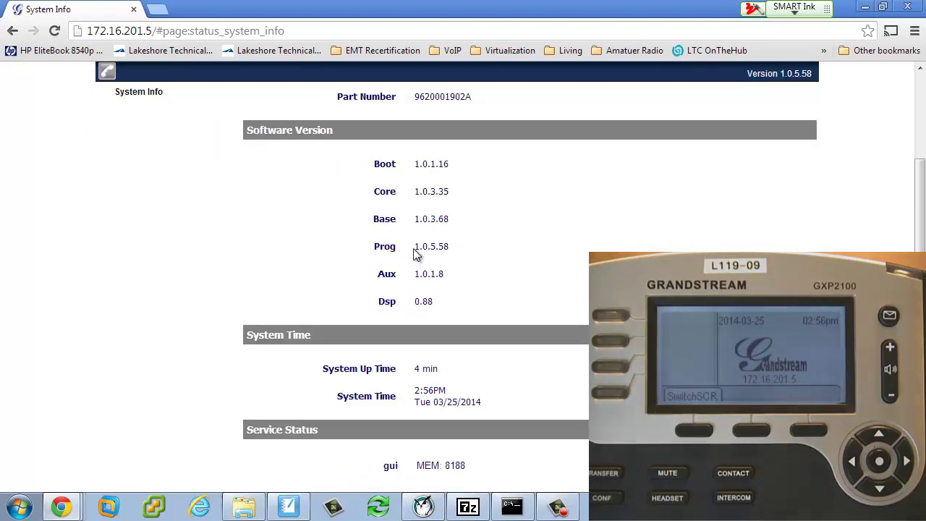
left_click_drag(449, 247, 417, 249)
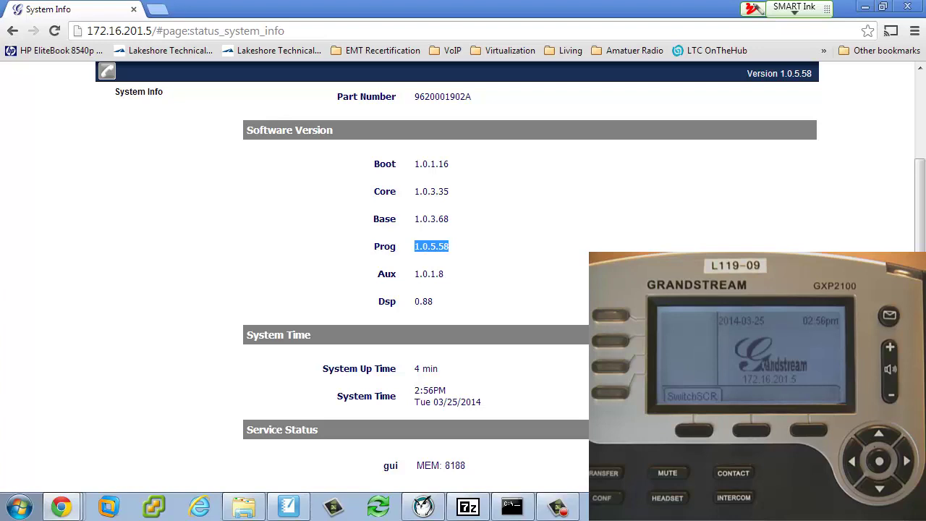
scroll(463, 289, "up", 2)
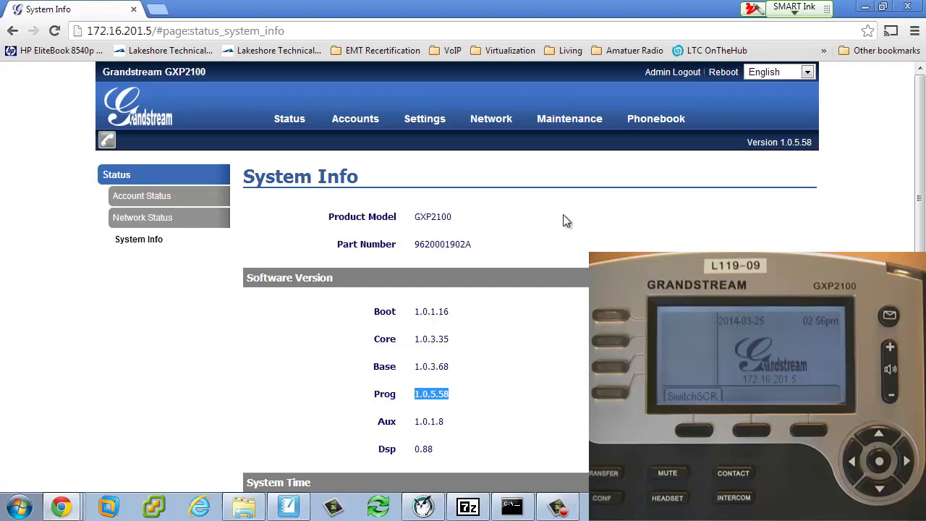
- Open Network > Basic Settings and scroll to the static IPv4 fields, currently on DHCP
left_click(492, 118)
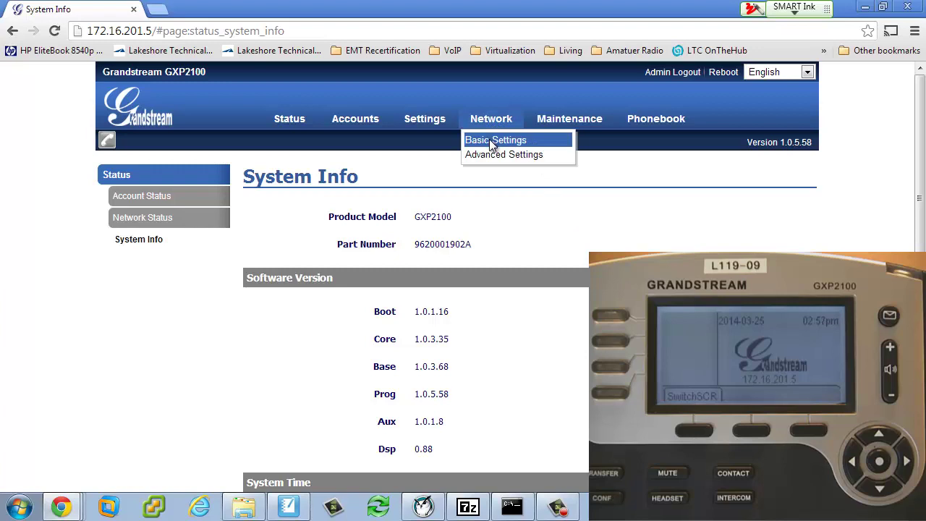
left_click(496, 141)
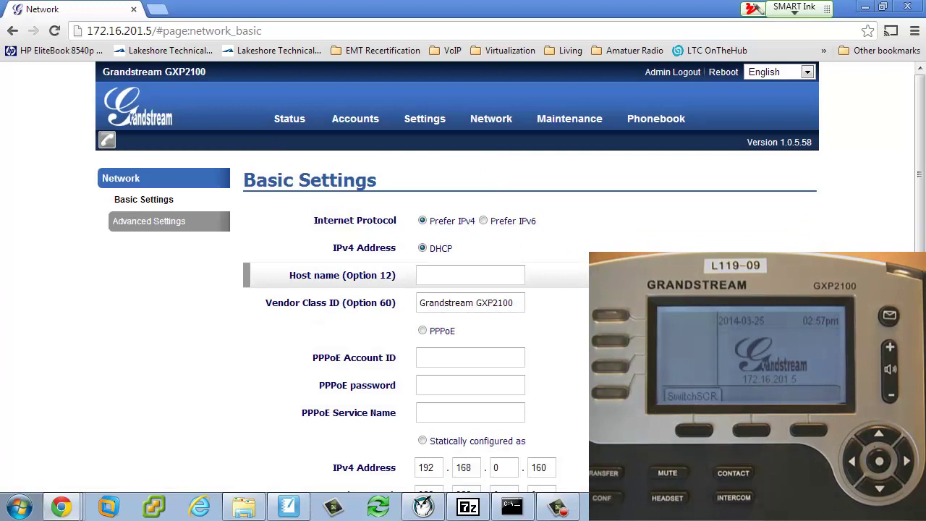
scroll(557, 290, "down", 2)
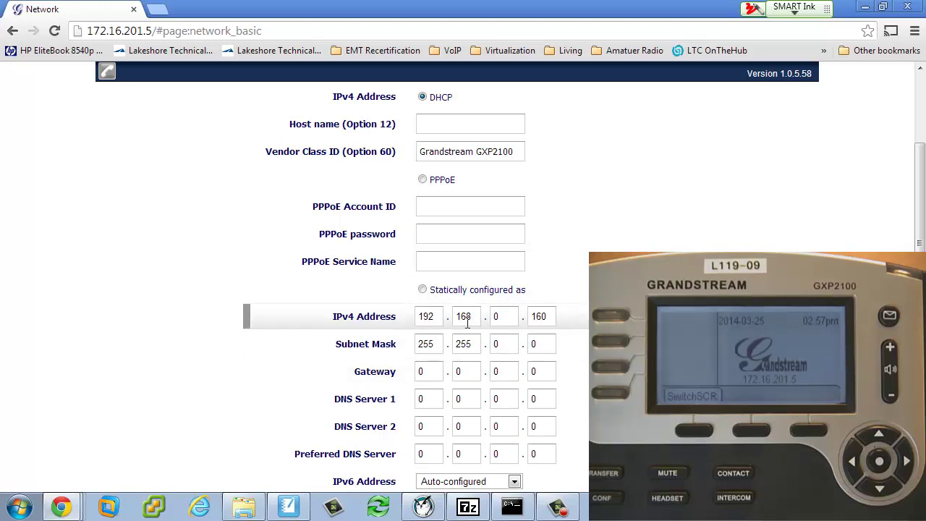
scroll(462, 336, "up", 2)
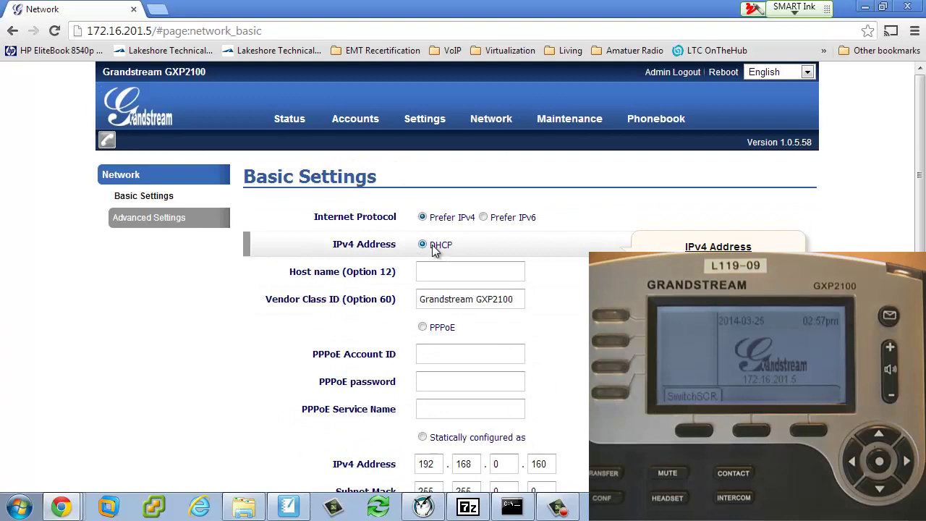
scroll(543, 325, "down", 3)
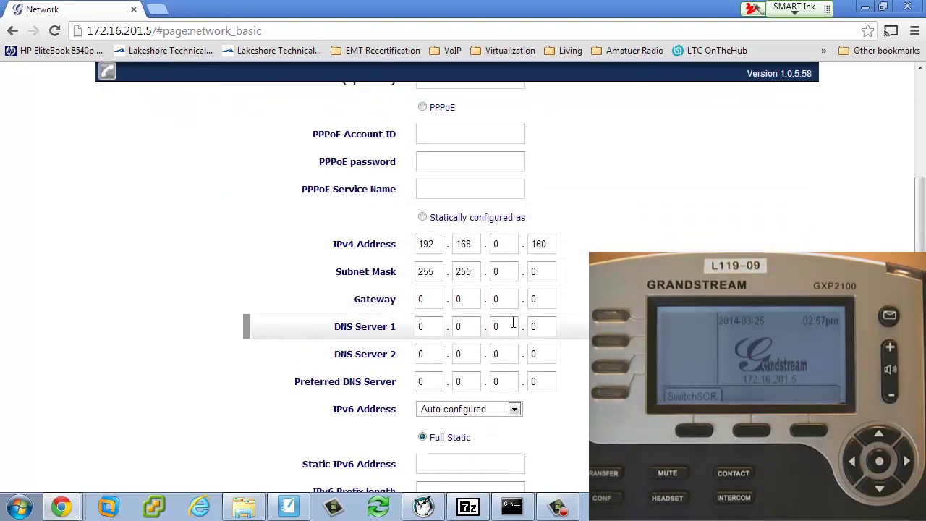
- Switch to static IPv4 with address 172.16.207.100 and subnet mask 255.255.240.0
left_click(423, 218)
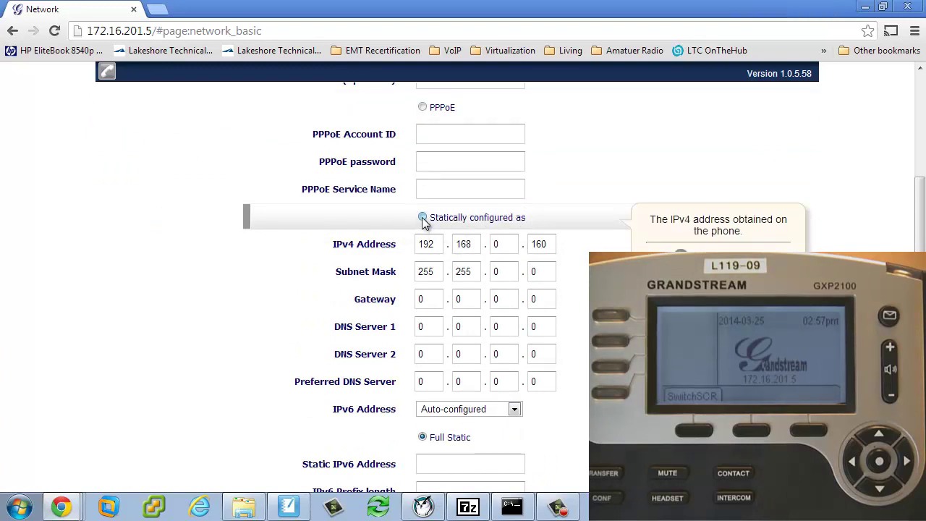
double_click(435, 246)
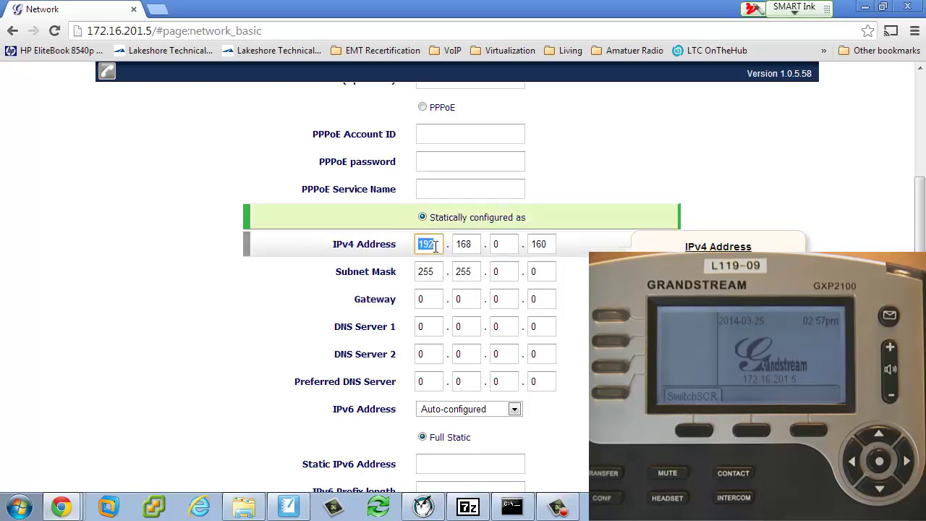
type("172")
key("Tab")
type("16")
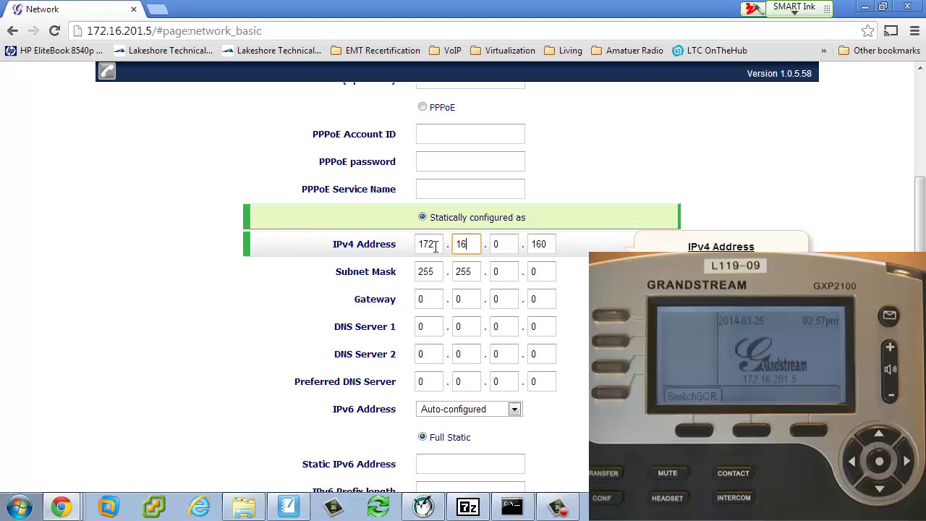
key("Tab")
type("207")
key("Tab")
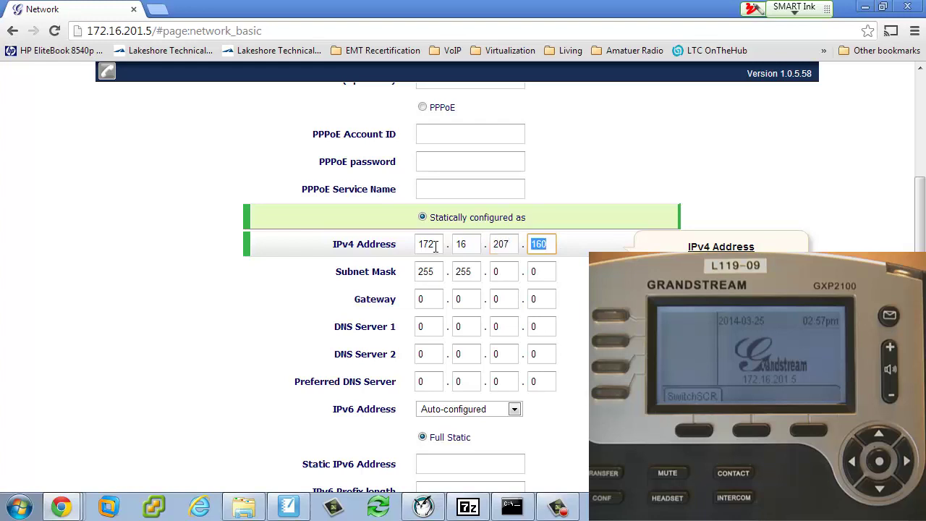
type("100")
key("Tab")
key("Tab")
key("Tab")
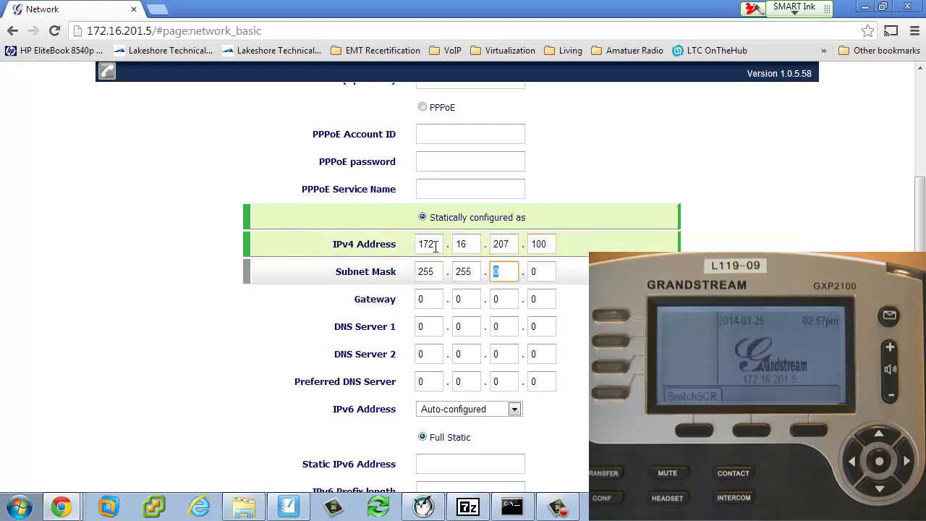
type("240")
key("Tab")
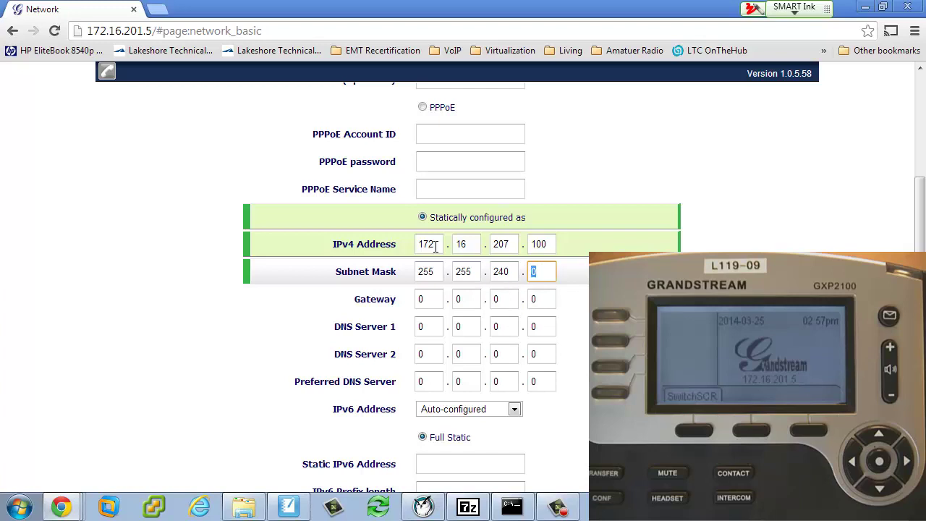
- Enter the gateway 172.16.192.1, correcting a mistyped first octet
key("Tab")
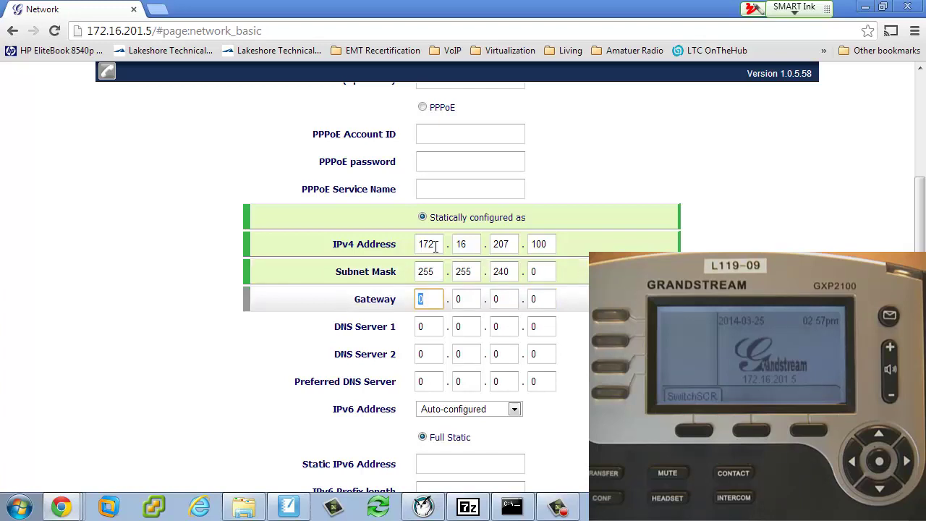
type("18")
key("BackSpace")
type("72")
key("Tab")
type("16")
key("Tab")
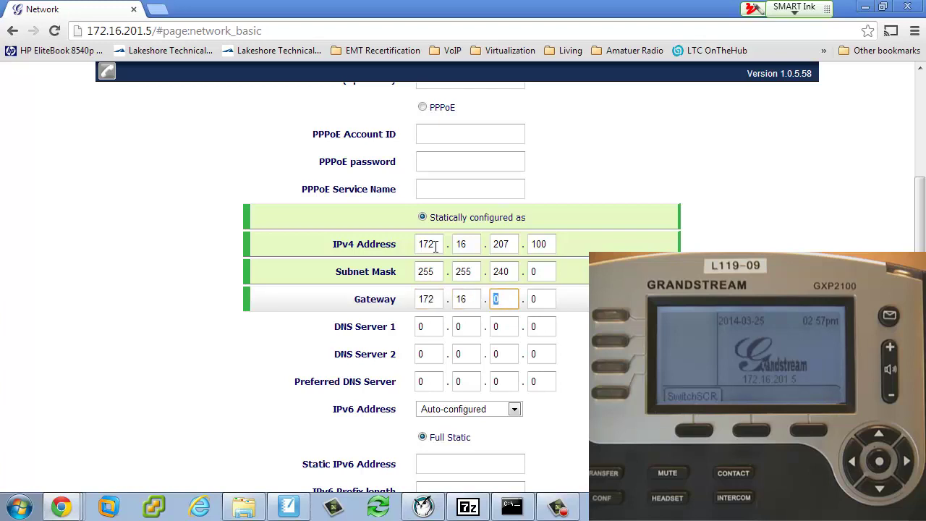
type("192")
key("Tab")
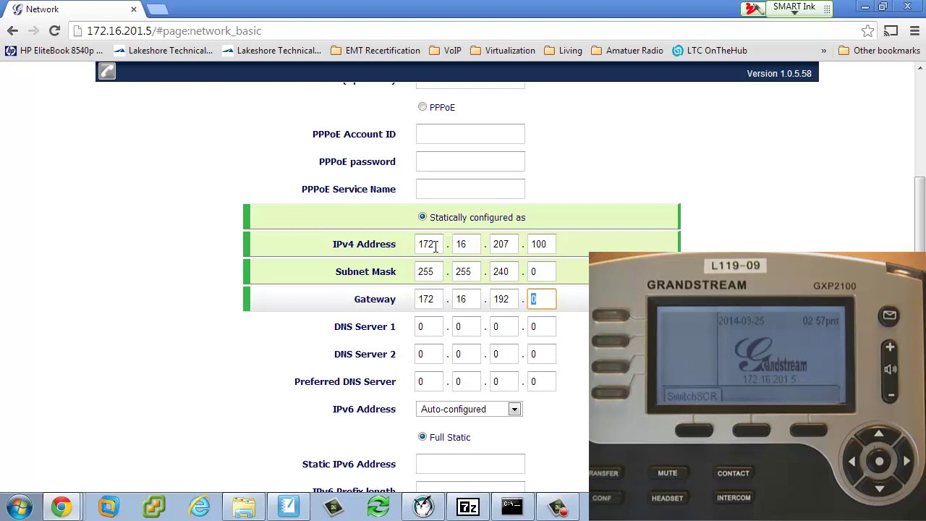
type("1")
- Set DNS Server 1 to 172.16.16.140
key("Tab")
type("172")
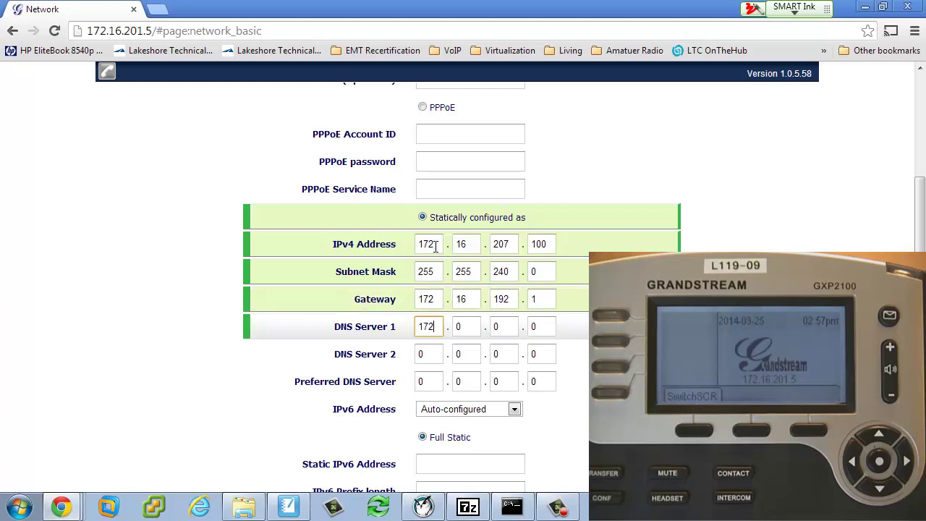
key("Tab")
type("16")
key("Tab")
type("16")
key("Tab")
type("140")
- Set DNS Server 2 to 172.16.16.141
key("Tab")
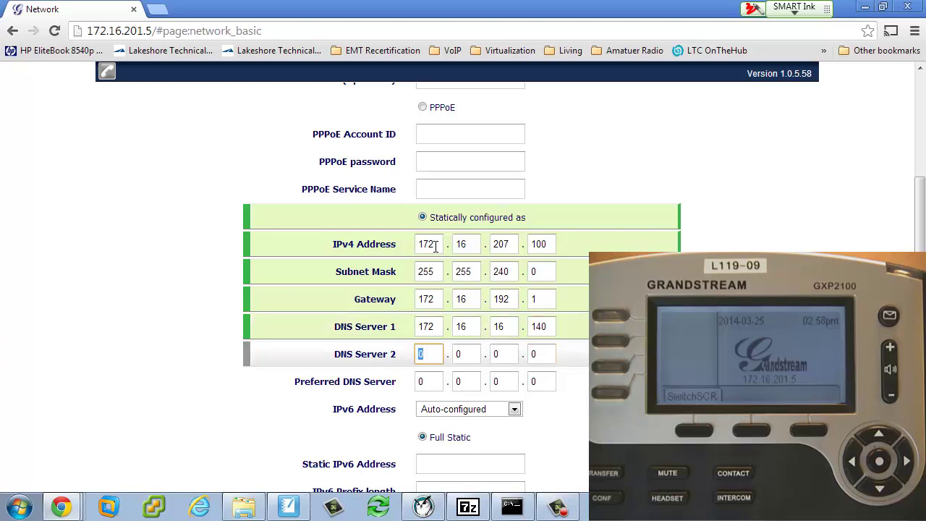
type("172")
key("Tab")
type("16")
key("Tab")
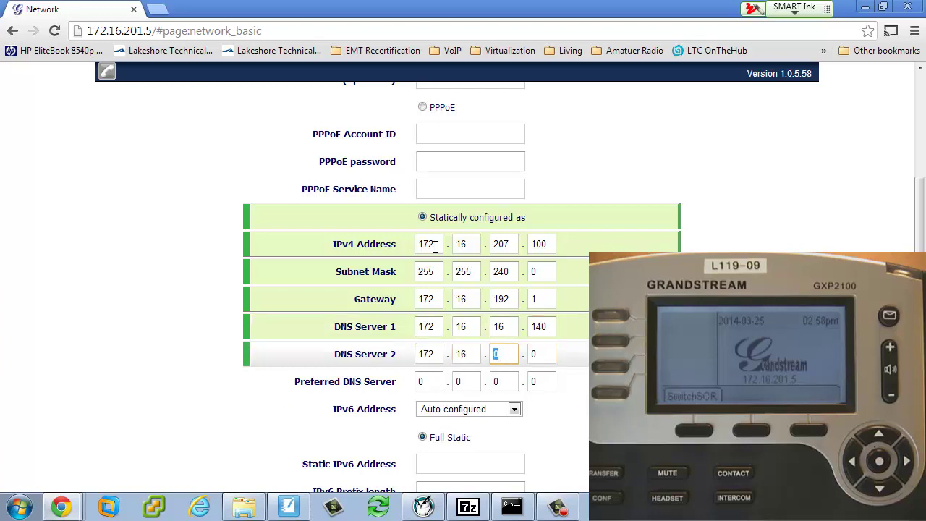
type("16")
key("Tab")
type("141")
- Save and apply the network page, then confirm IPv4 still reads 172.16.207.100
scroll(210, 409, "down", 3)
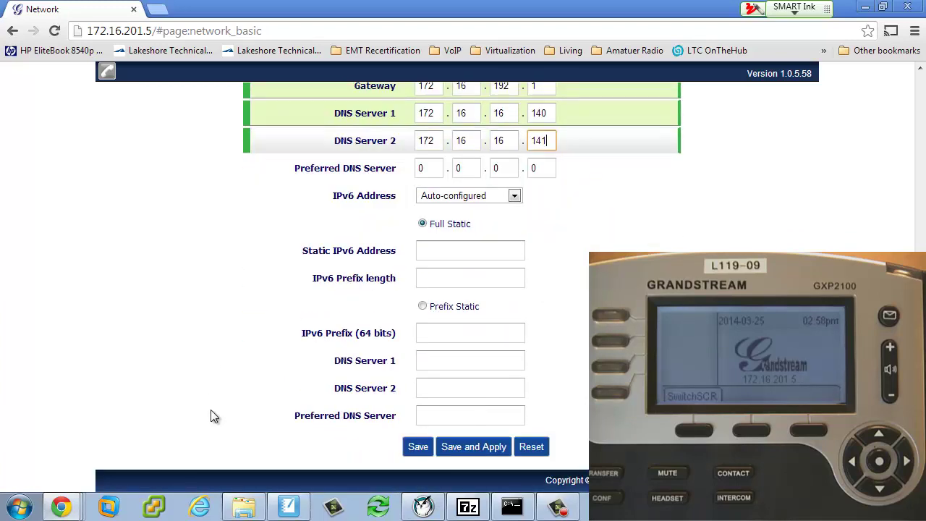
left_click(457, 448)
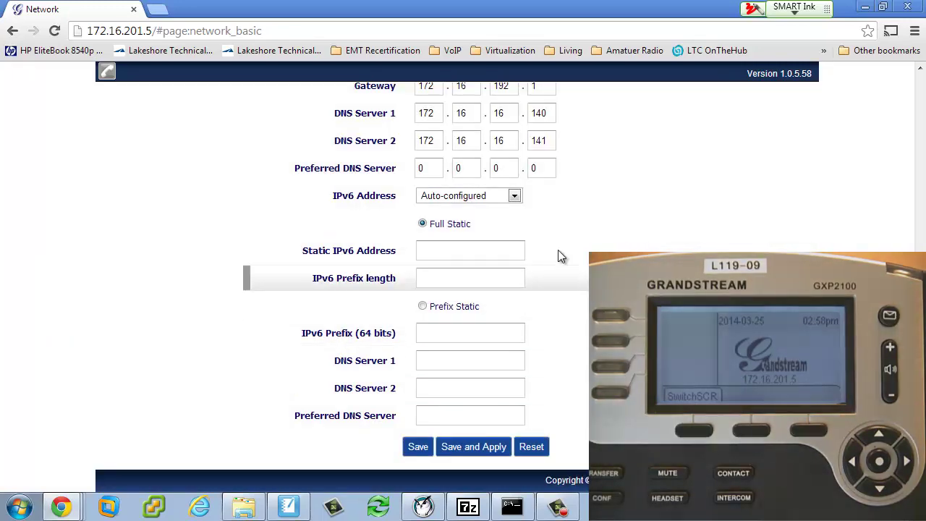
scroll(560, 255, "up", 4)
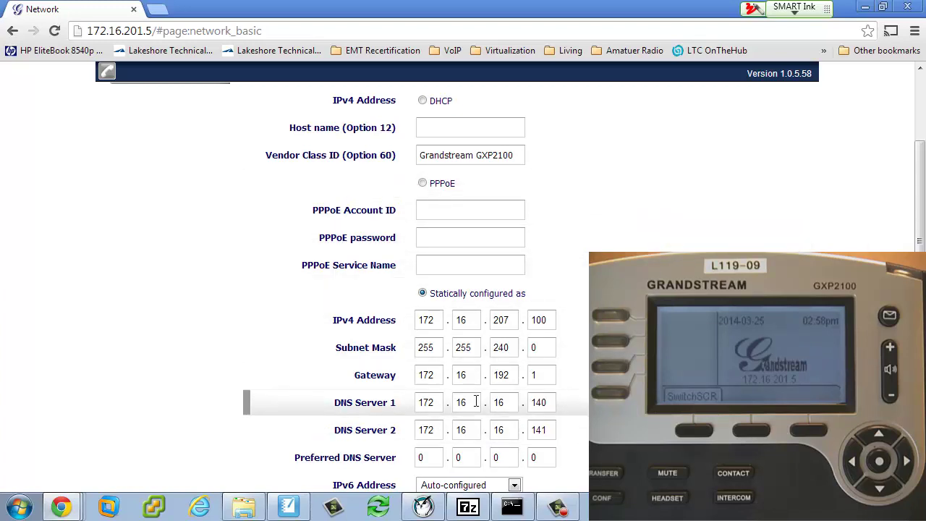
- Reboot the phone from the header Reboot button, confirming with OK
scroll(856, 201, "up", 1)
scroll(856, 205, "up", 1)
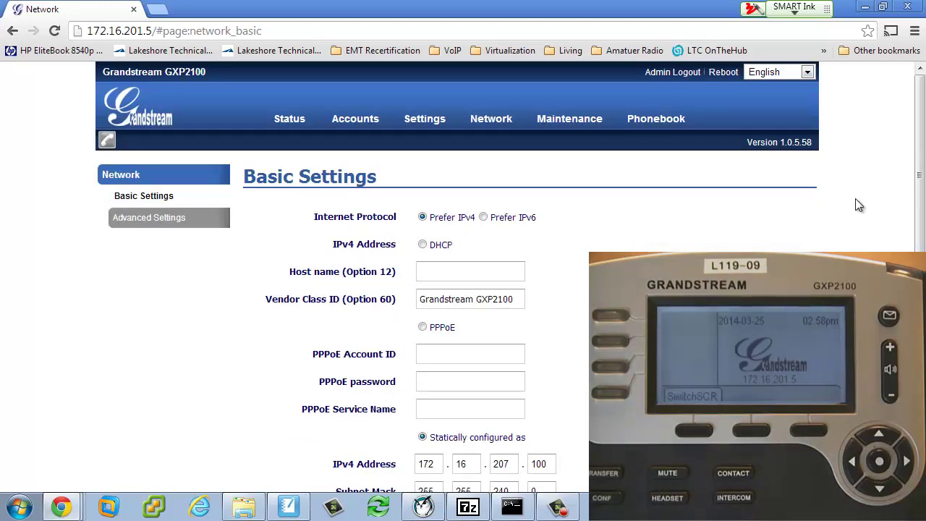
left_click(724, 74)
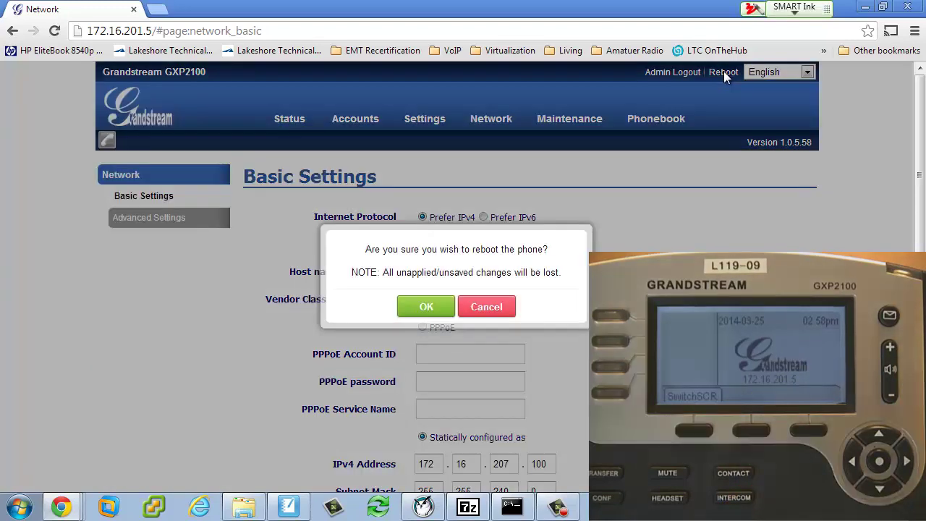
left_click(427, 302)
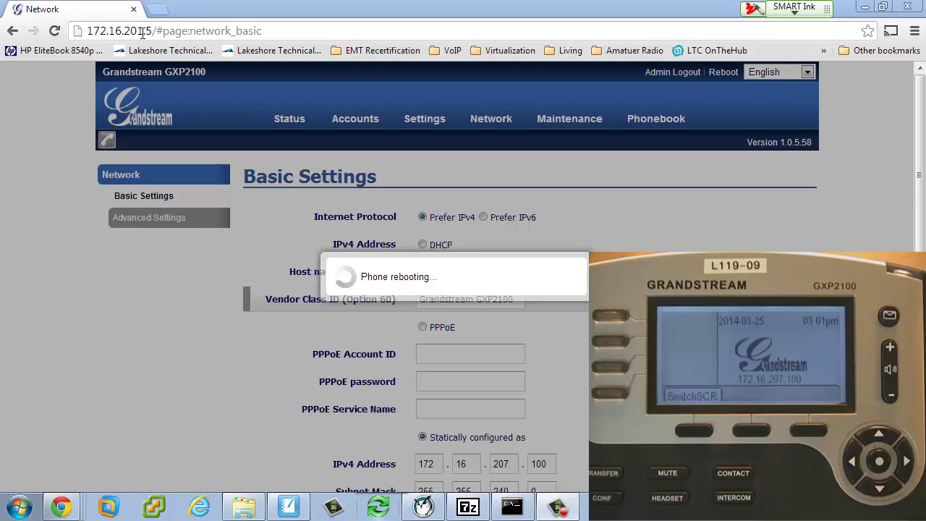
- Reopen the web GUI at 172.16.207.100 and log in with the admin password
left_click_drag(139, 31, 275, 28)
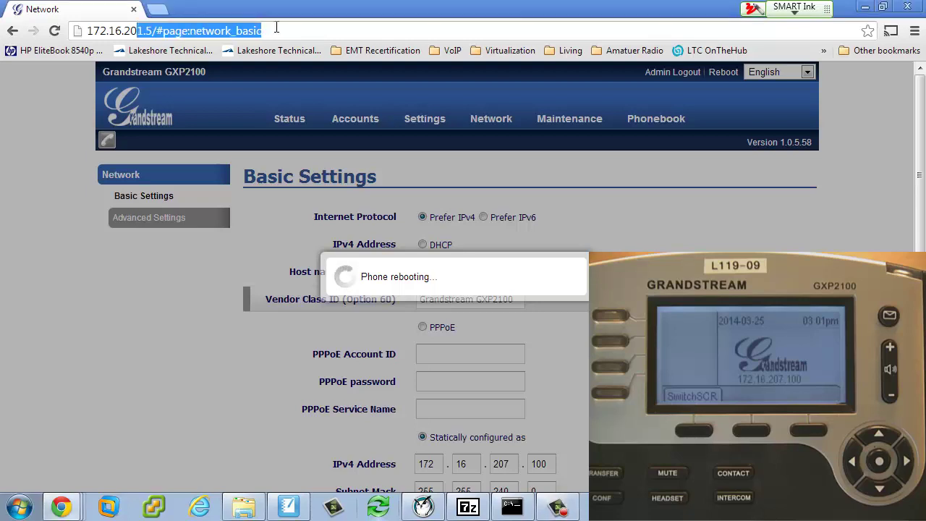
type("7.100")
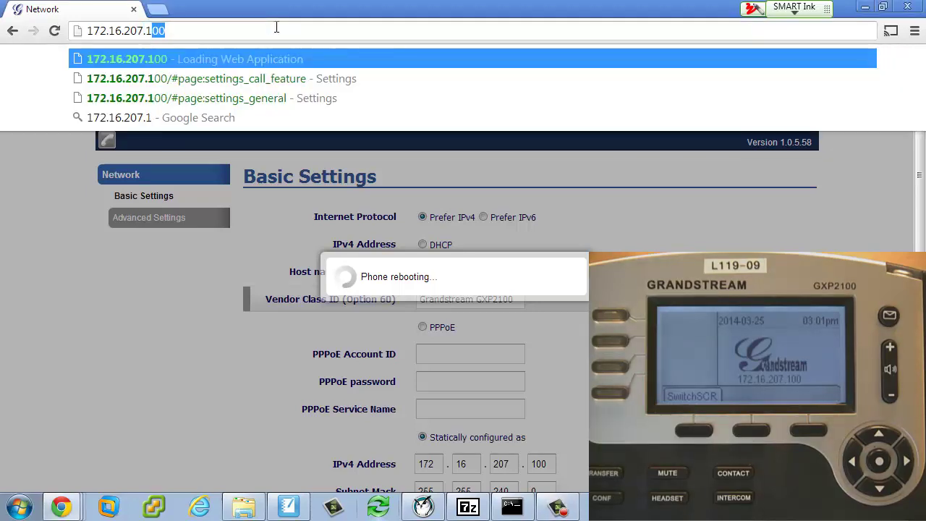
key("Return")
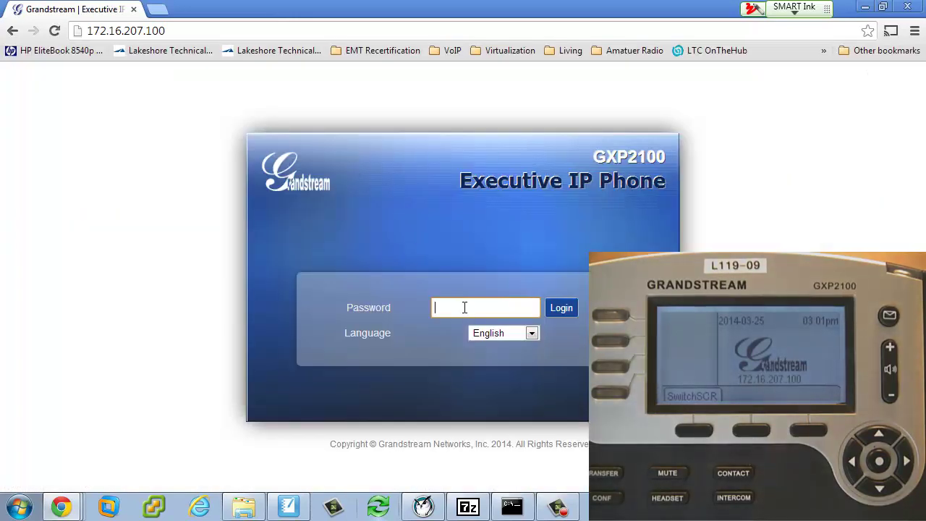
type("admin")
key("Return")
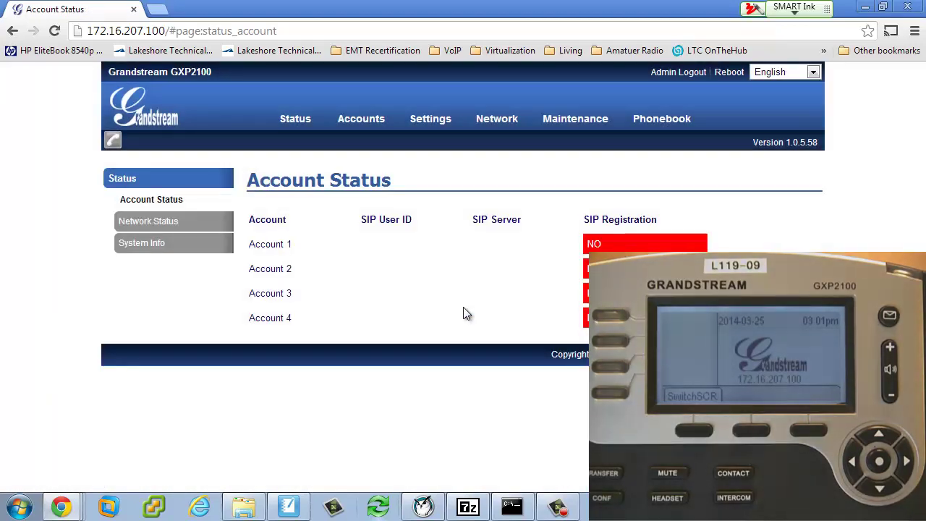
- Check Network Status shows Static IP 172.16.207.100, mask 255.255.240.0 and gateway 172.16.192.1
left_click(152, 221)
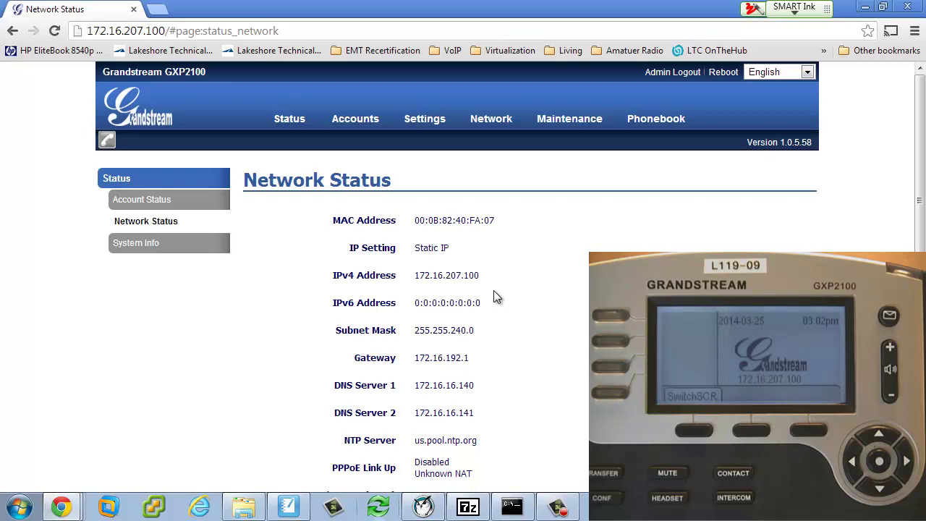
mouse_move(431, 121)
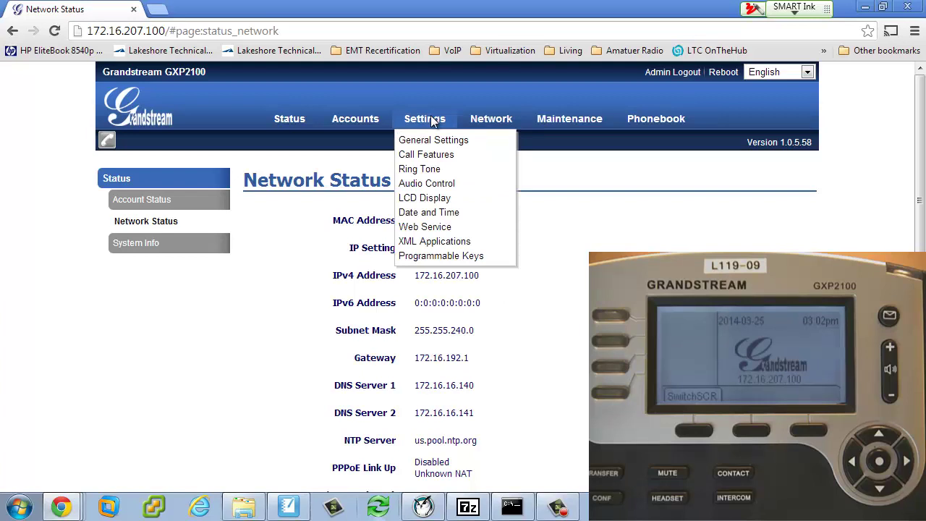
- Set the date display format to mm-dd-yyyy and save and apply it
left_click(427, 215)
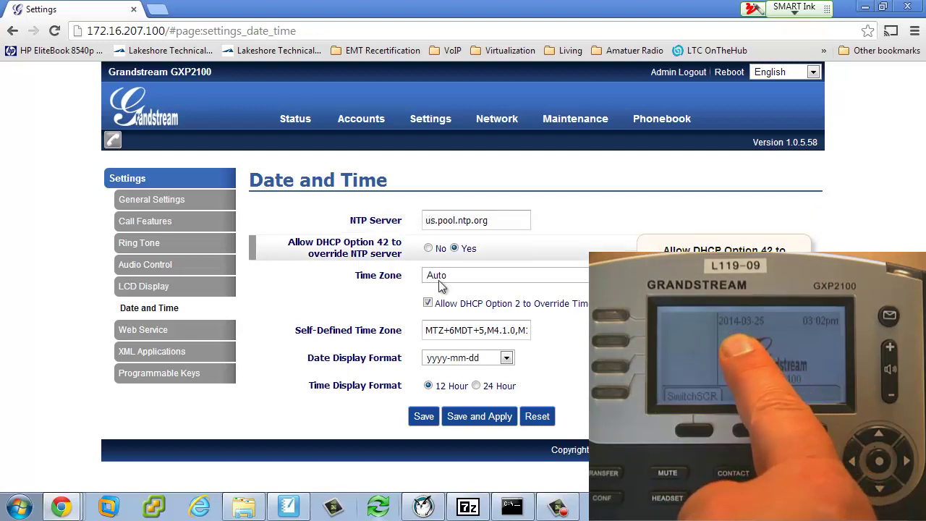
left_click(507, 358)
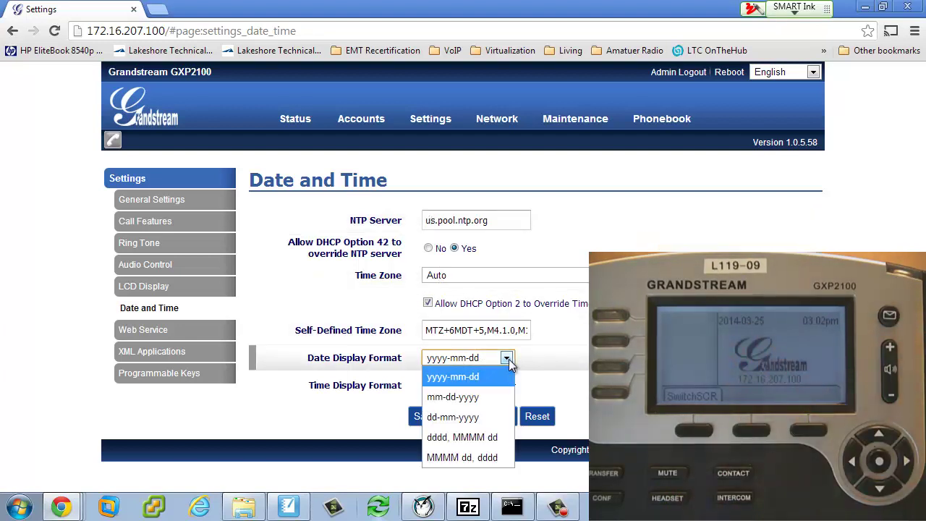
left_click(487, 398)
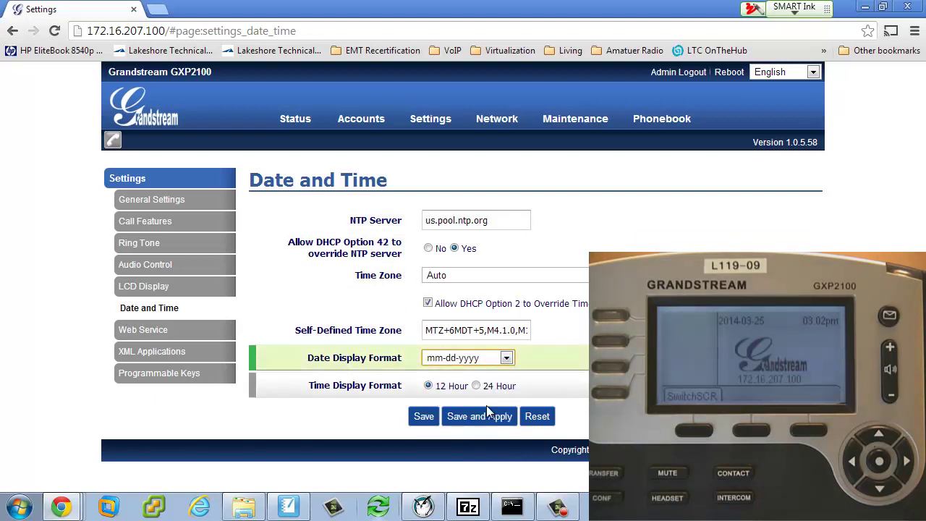
left_click(480, 419)
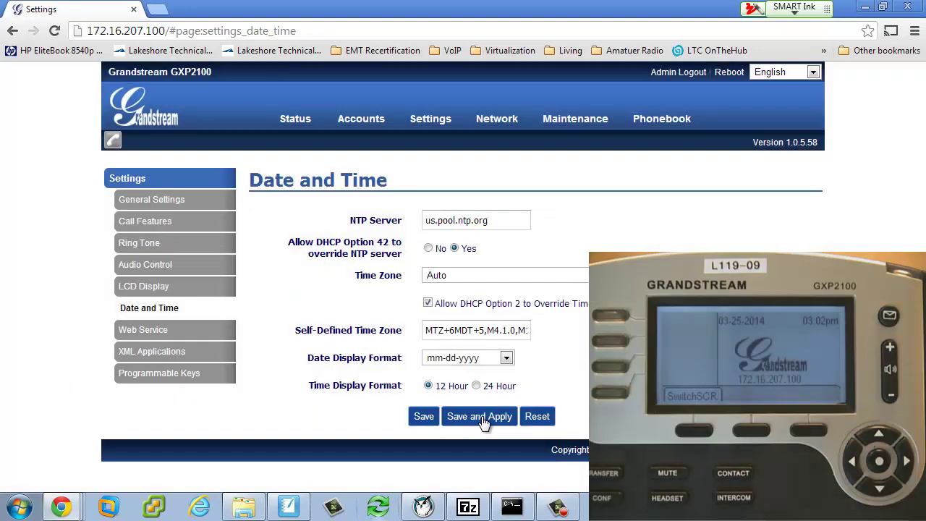
- Set the time zone to GMT-06:00 (Central Time) and save and apply
left_click(474, 278)
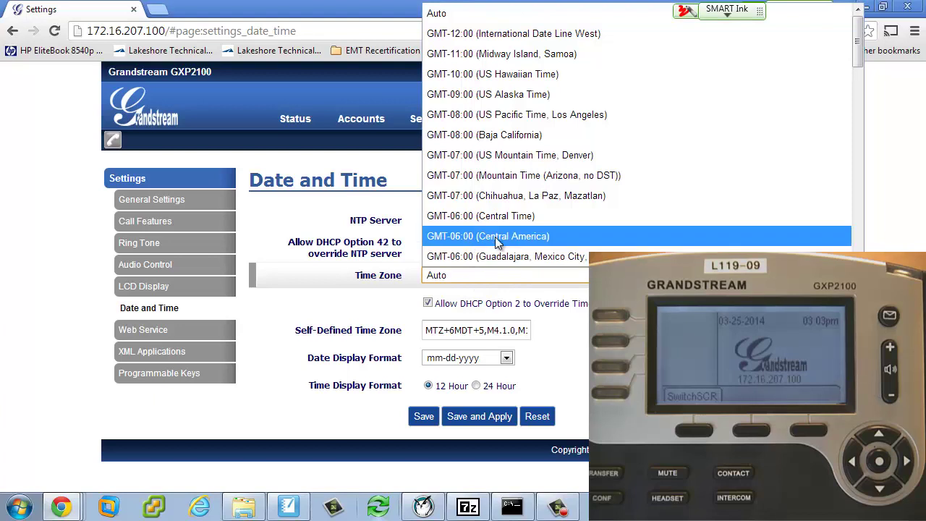
left_click(495, 215)
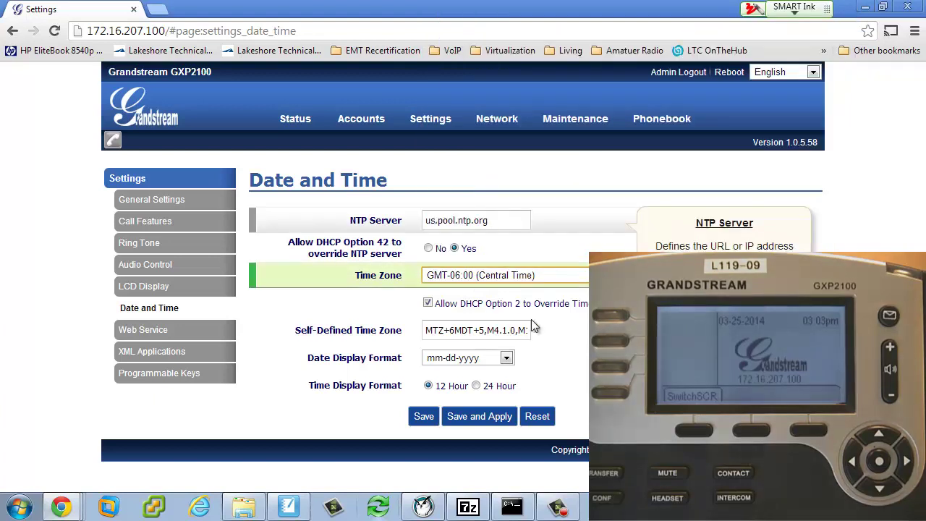
left_click(470, 418)
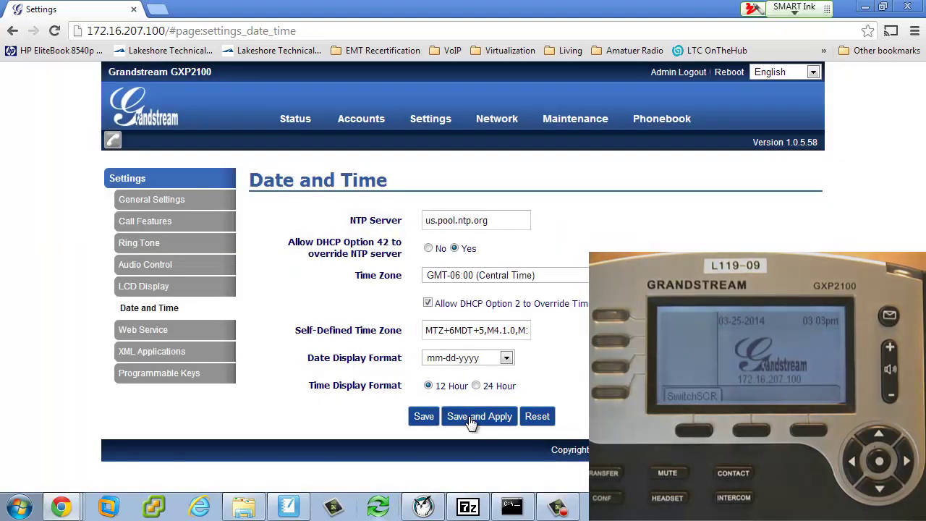
- Open the Web Service page and scroll to the weather and currency options
left_click(139, 333)
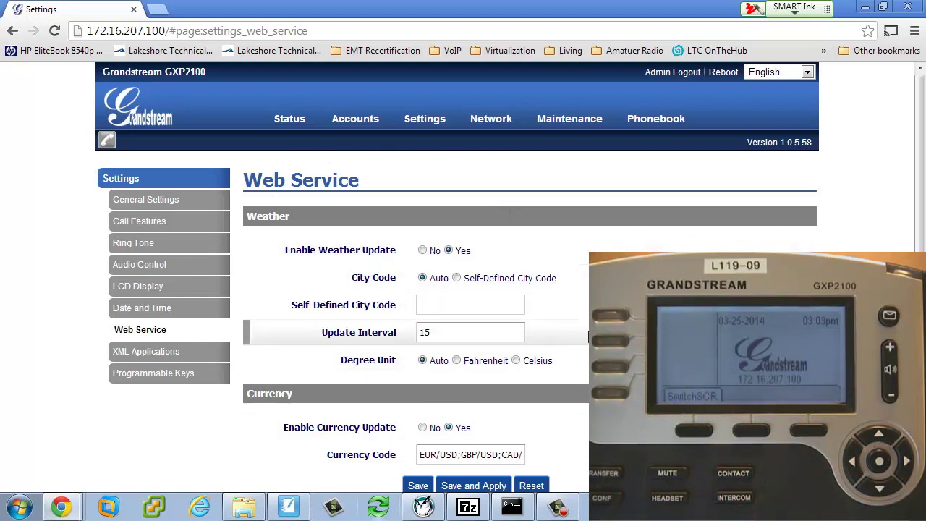
scroll(464, 289, "down", 1)
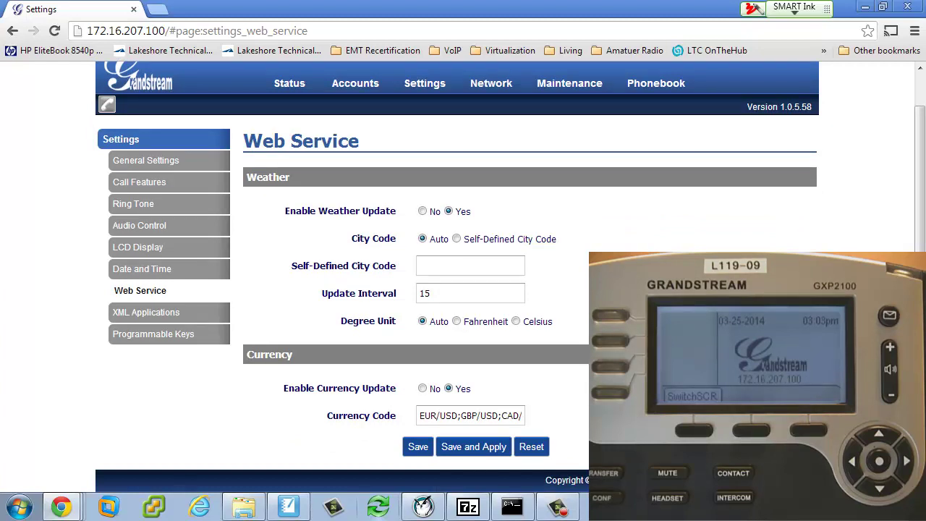
- Use self-defined weather city code 53015 in Fahrenheit, turn currency updates off, and apply
left_click(456, 240)
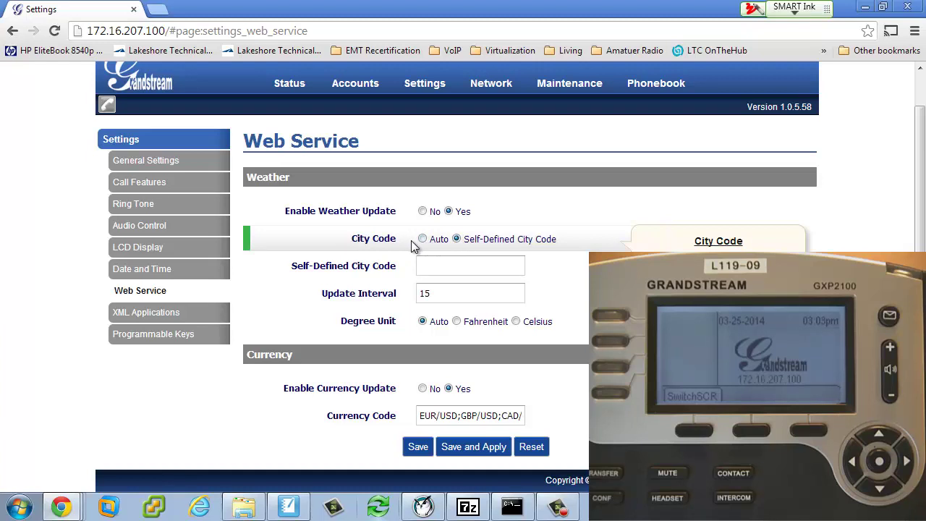
left_click(479, 265)
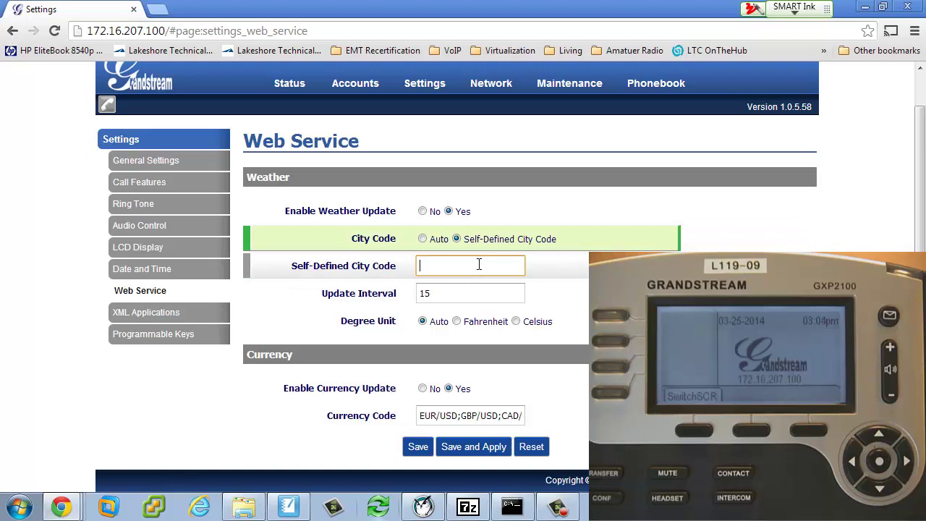
type("53015")
left_click(457, 321)
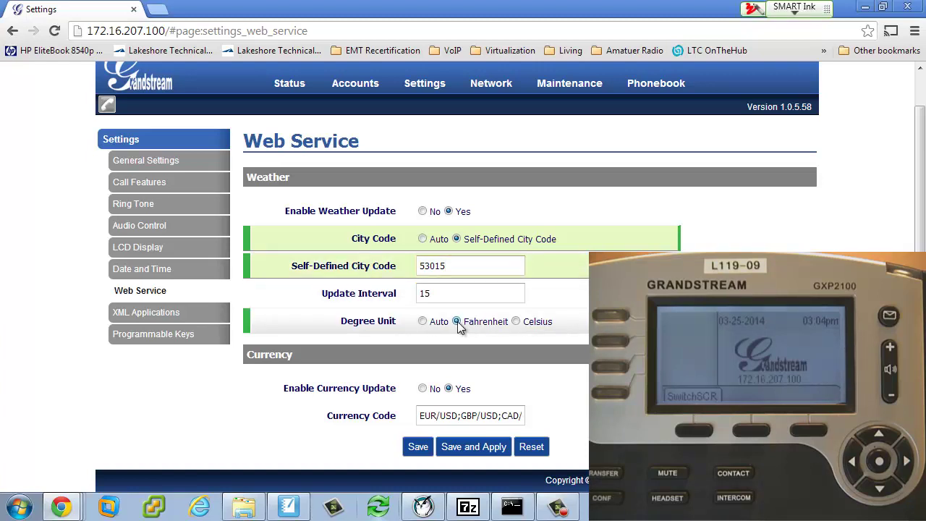
left_click(422, 389)
left_click(467, 446)
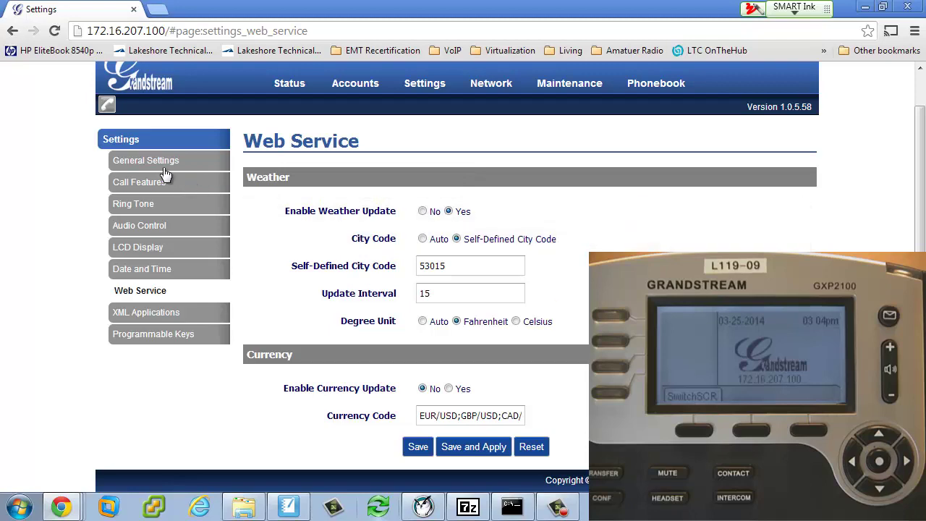
- Open Status > System Info to view the model, part number and firmware versions
left_click(287, 87)
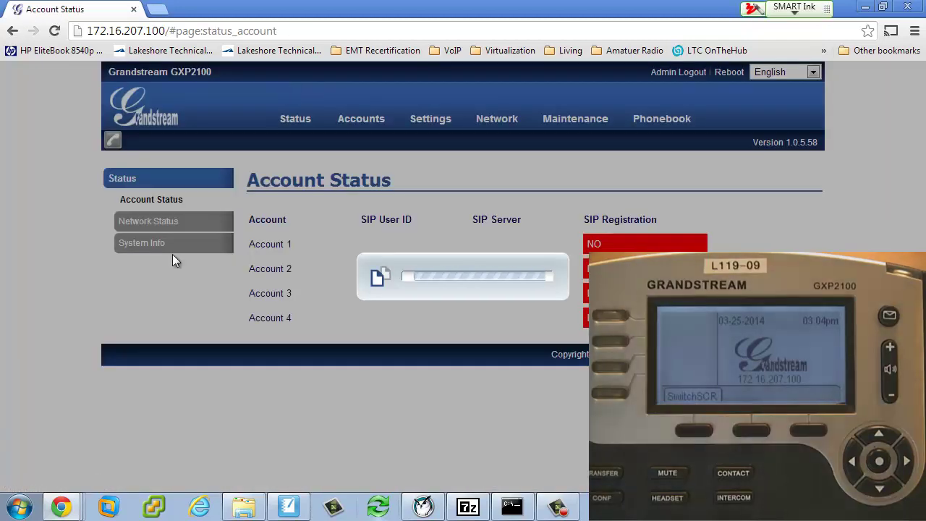
left_click(148, 243)
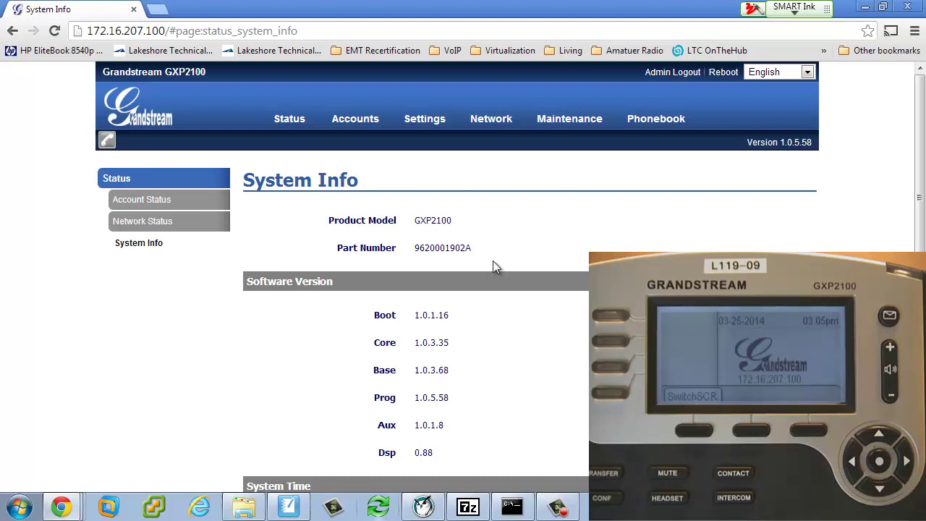
mouse_move(549, 125)
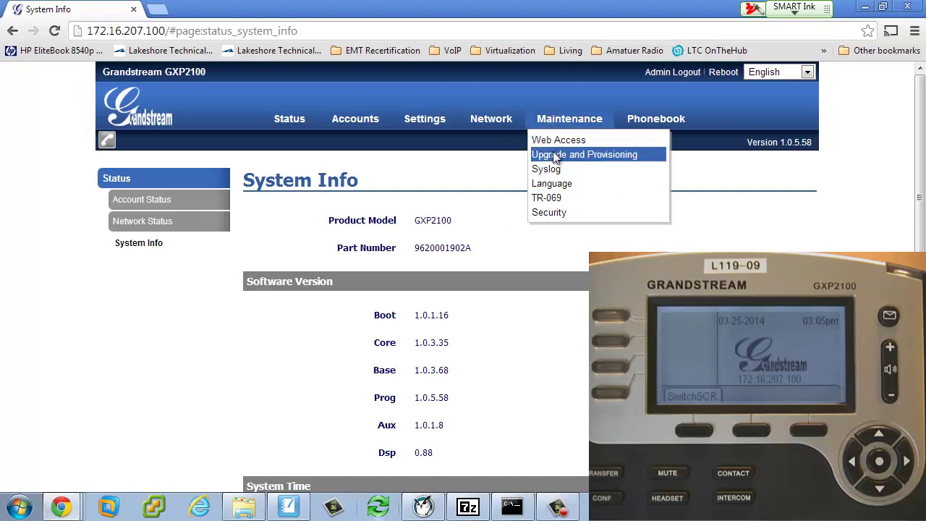
- Replace the Firmware Server Path with firmware.grandstream.com and save and apply the upgrade settings
left_click(556, 157)
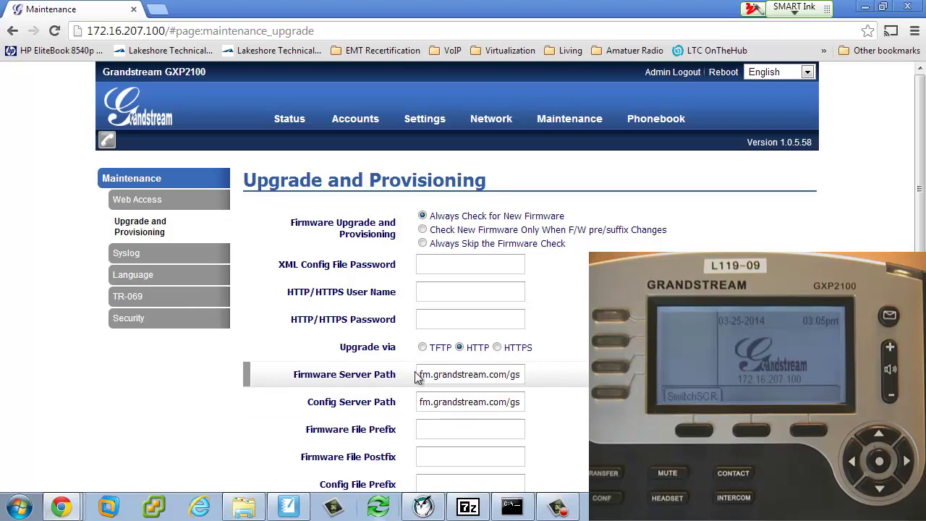
left_click_drag(423, 377, 529, 376)
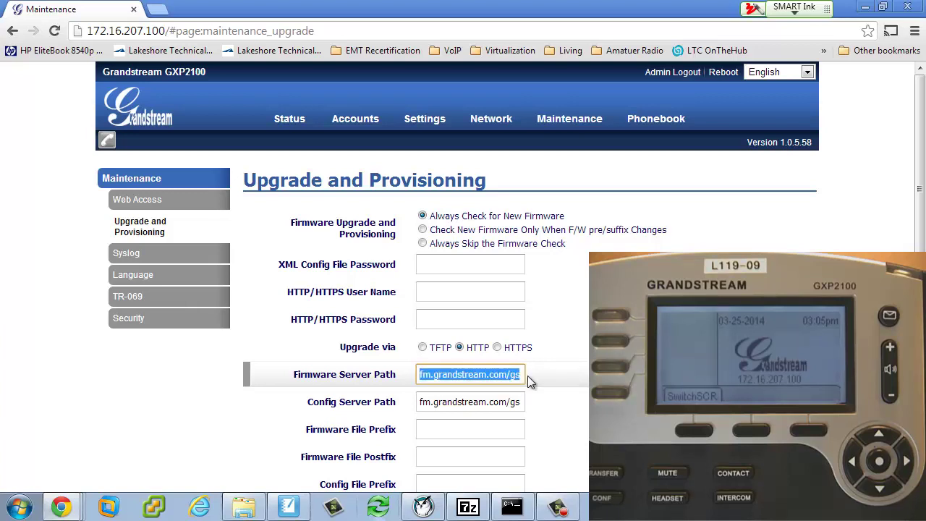
key("BackSpace")
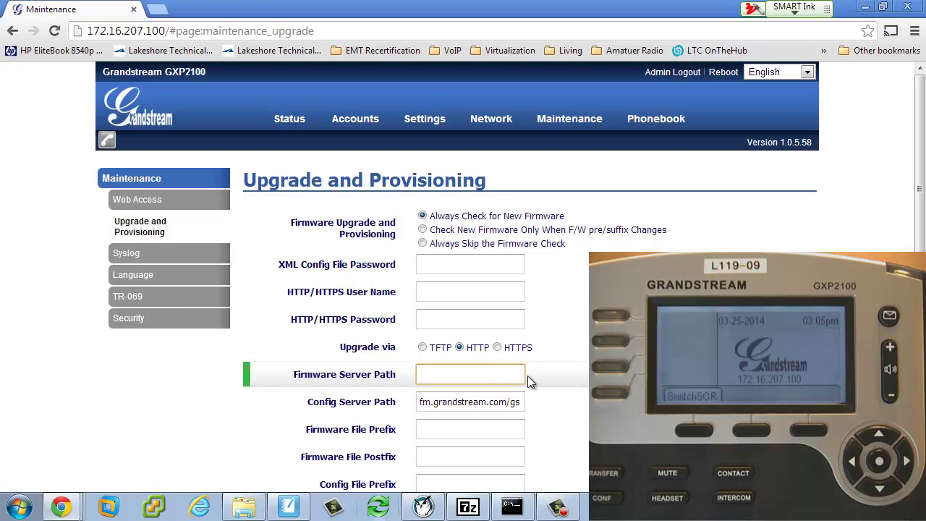
type("firmware.grandstream")
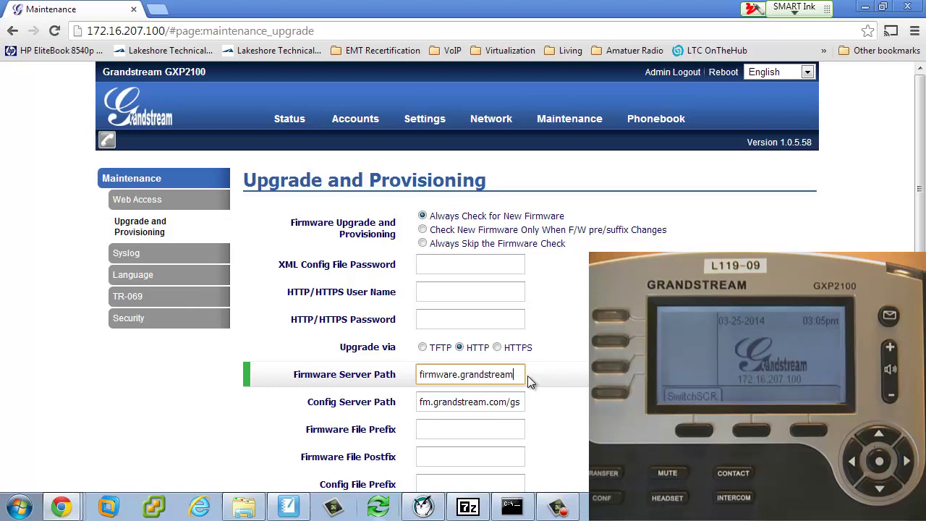
type(".com")
mouse_move(335, 243)
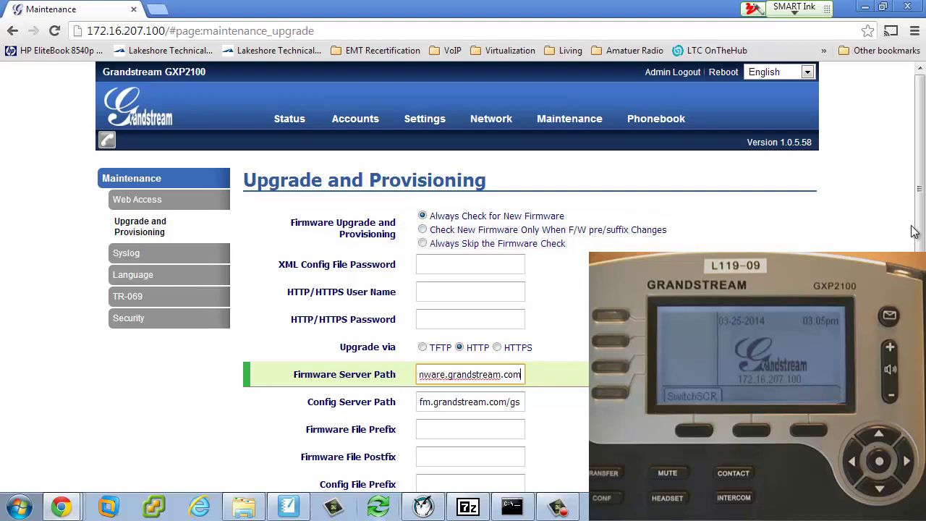
scroll(920, 230, "down", 1)
scroll(920, 230, "down", 8)
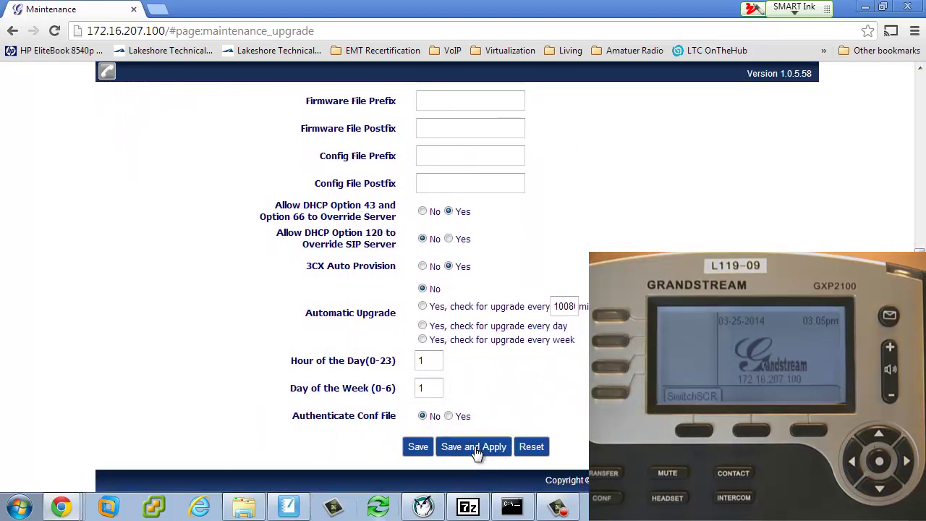
left_click(474, 446)
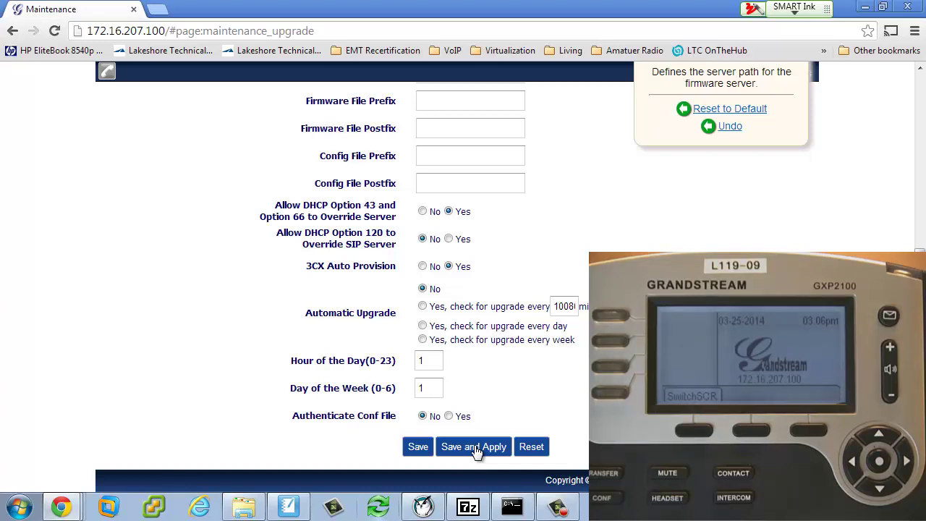
left_click(476, 447)
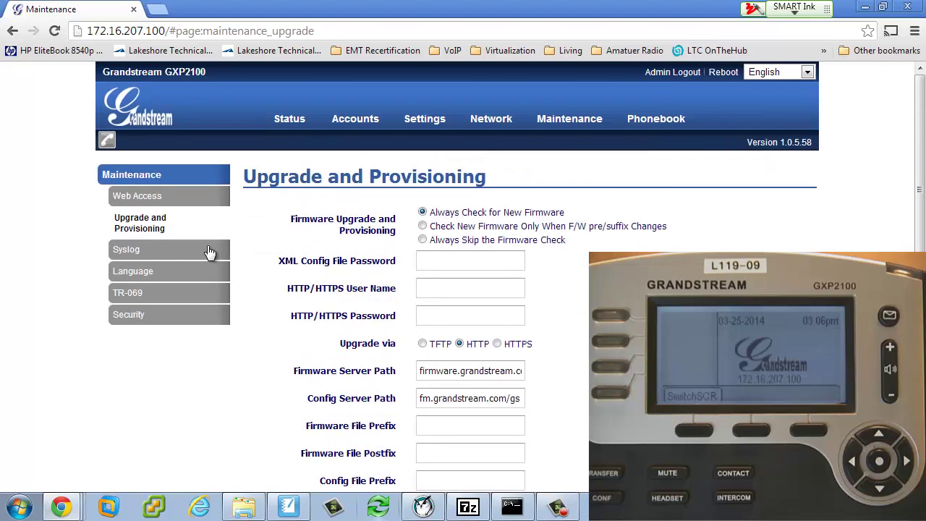
- Check Network Status, then open Network > Basic Settings showing static IP 172.16.207.100
left_click(286, 123)
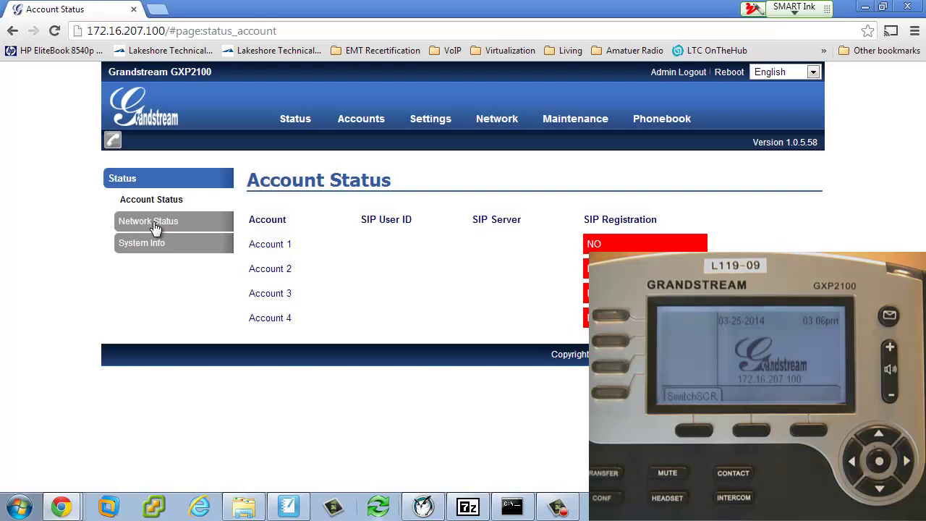
left_click(154, 225)
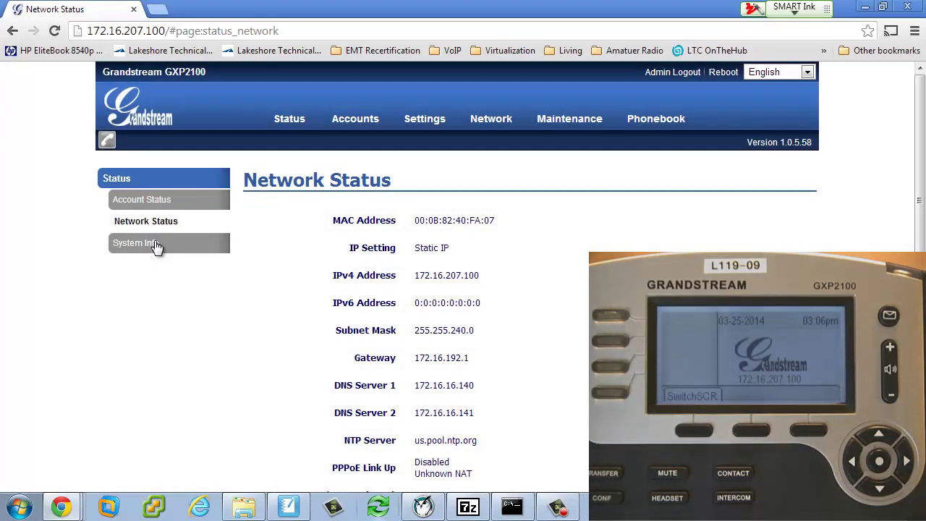
mouse_move(479, 122)
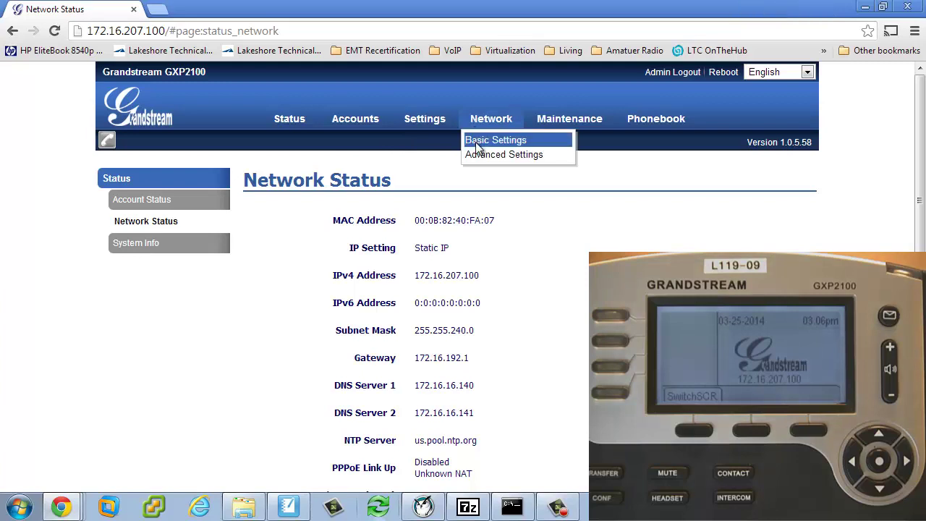
left_click(476, 142)
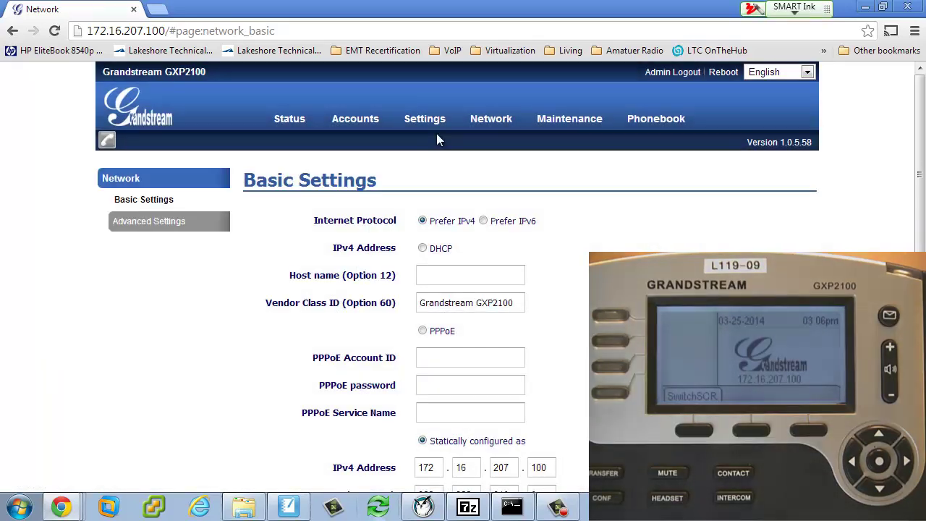
mouse_move(426, 127)
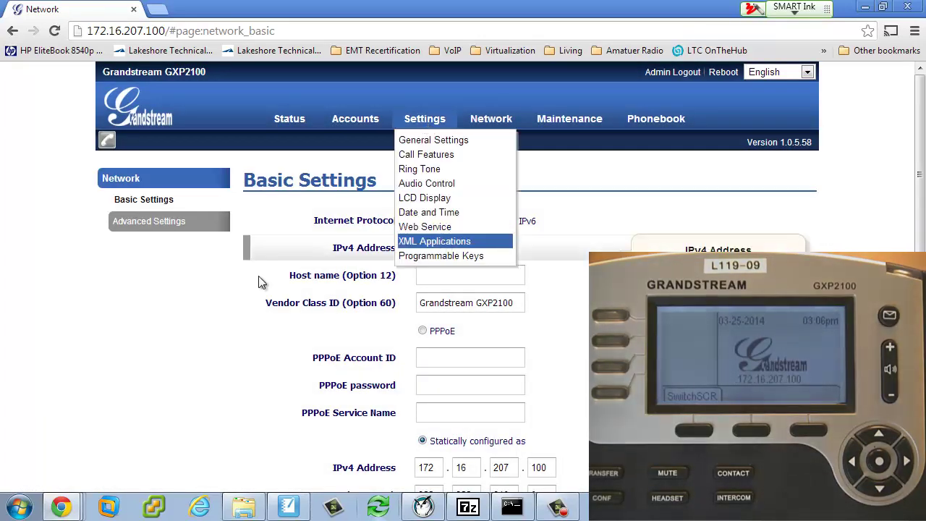